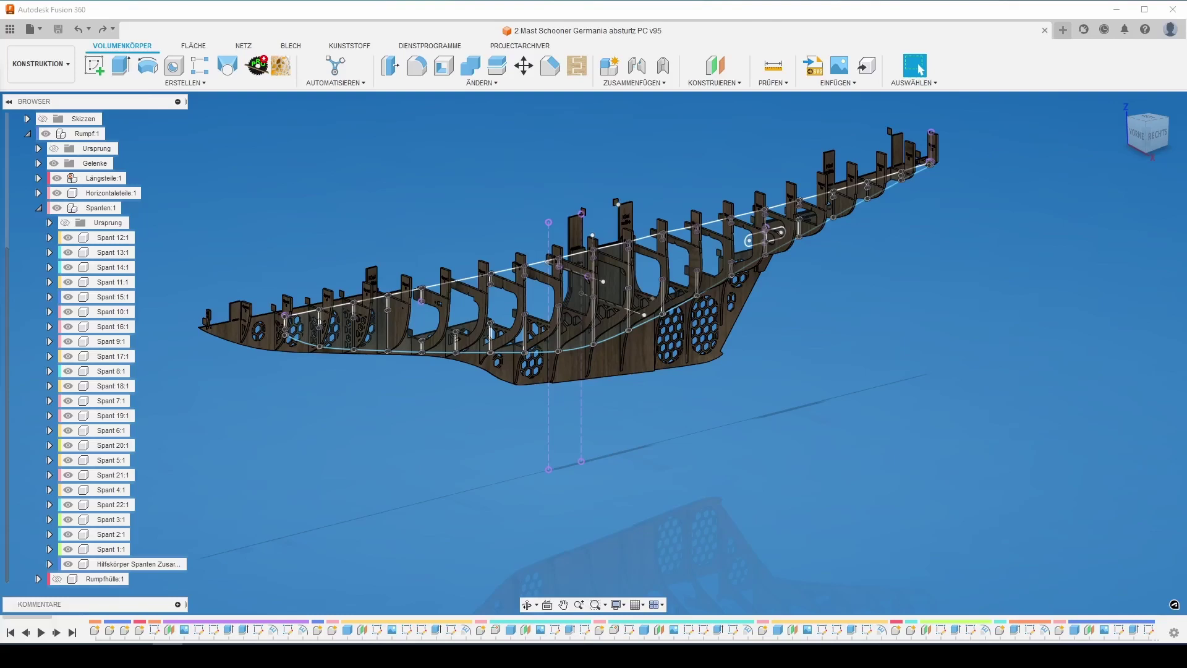
# Step: Start a new design and create a box on the horizontal plane from the origin, about 34.7 mm by 43 mm and 30 mm high
pyautogui.click(1062, 29)
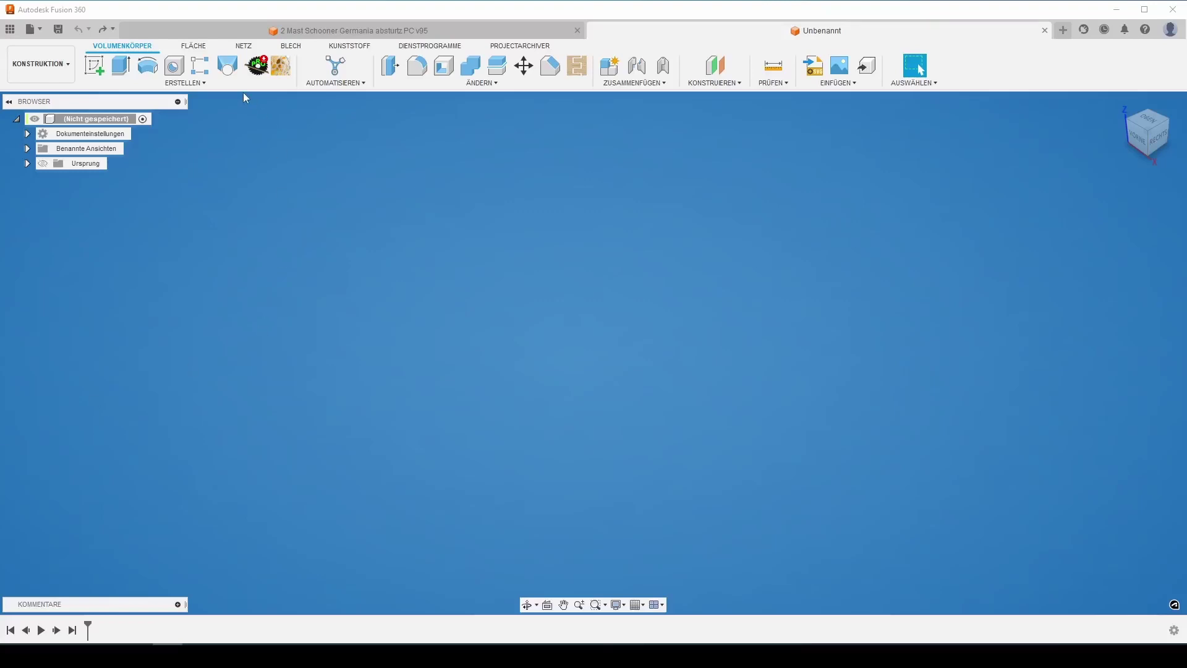
pyautogui.click(139, 87)
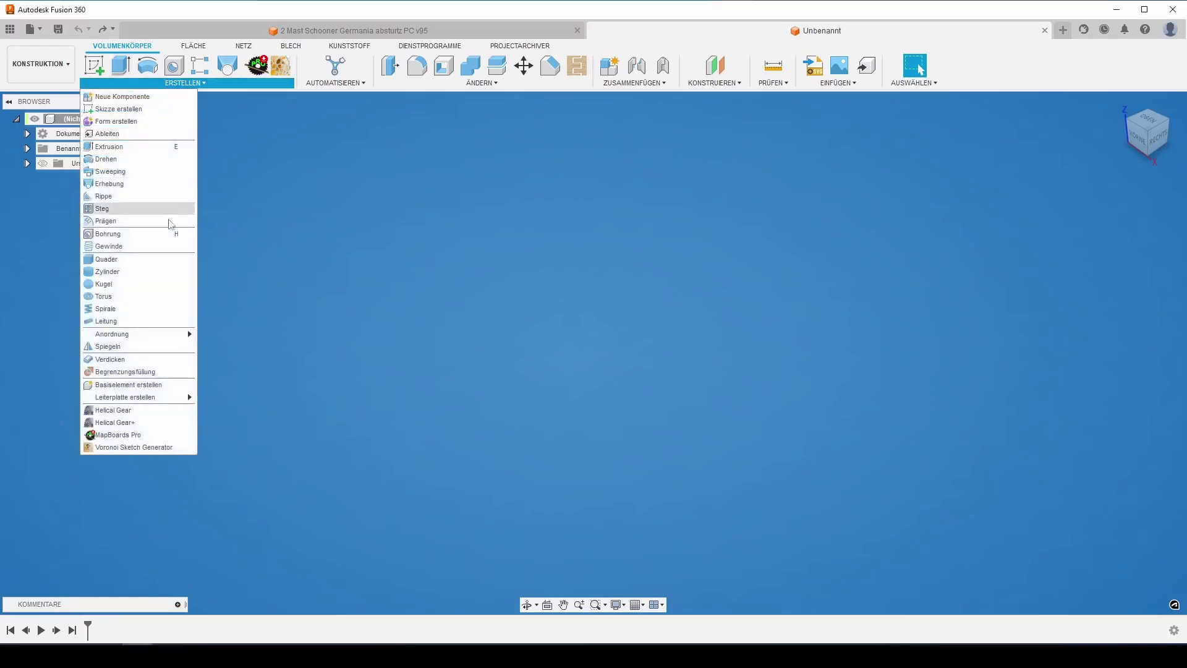
pyautogui.click(129, 259)
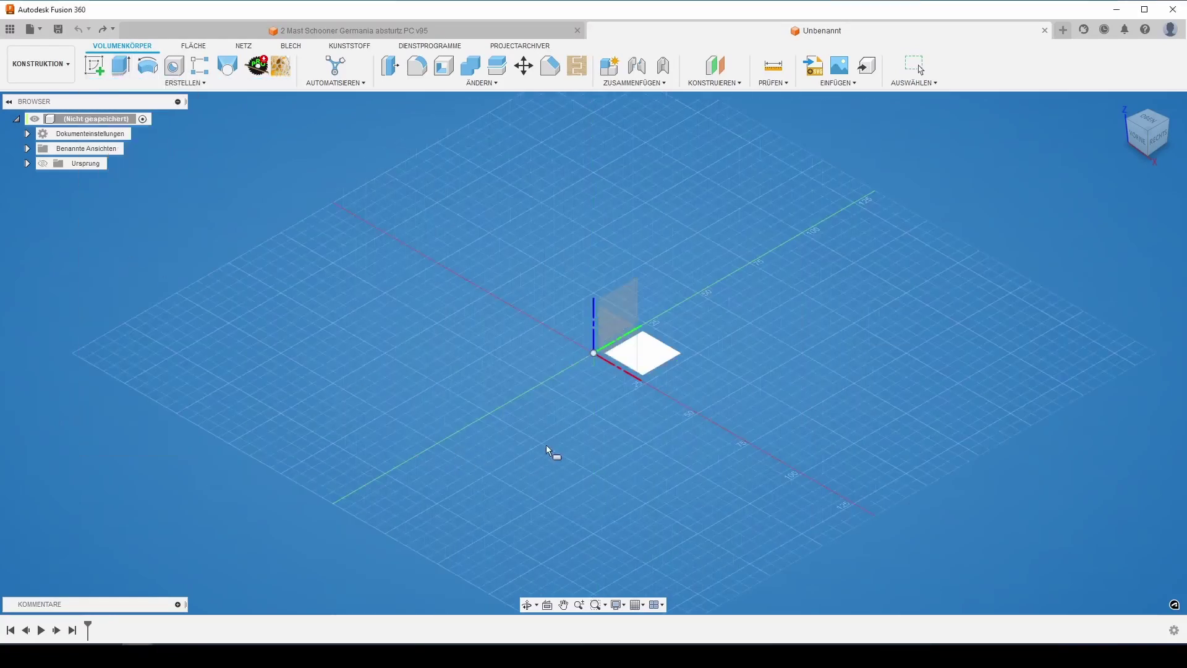
pyautogui.click(656, 363)
pyautogui.click(591, 353)
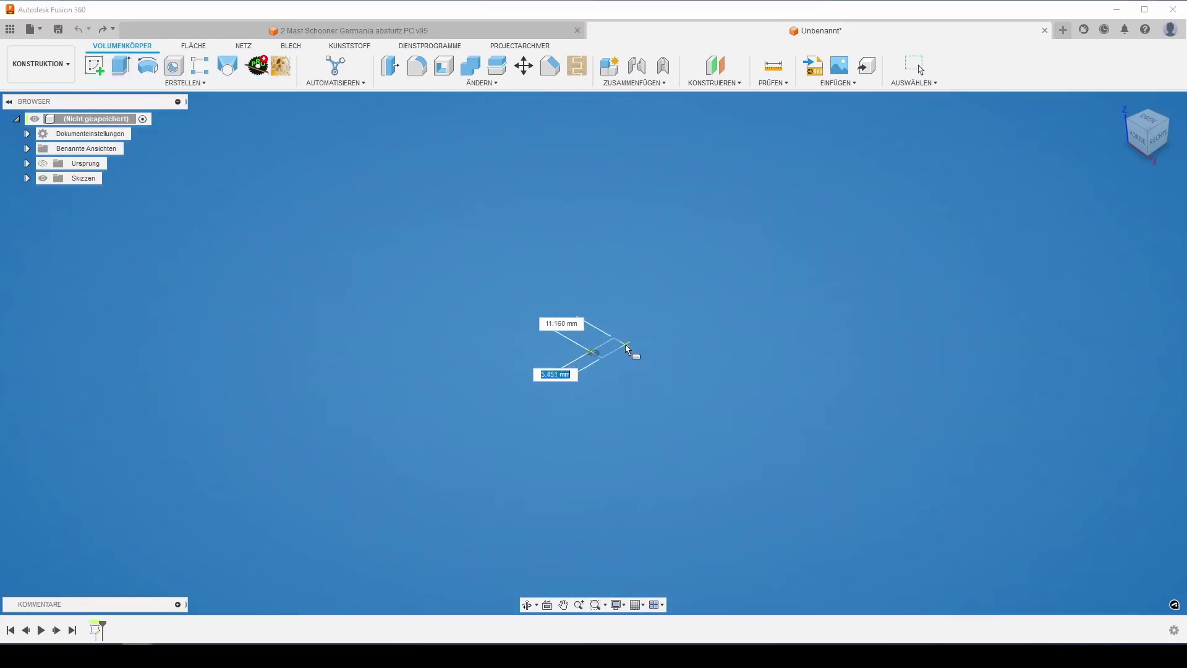
pyautogui.click(756, 346)
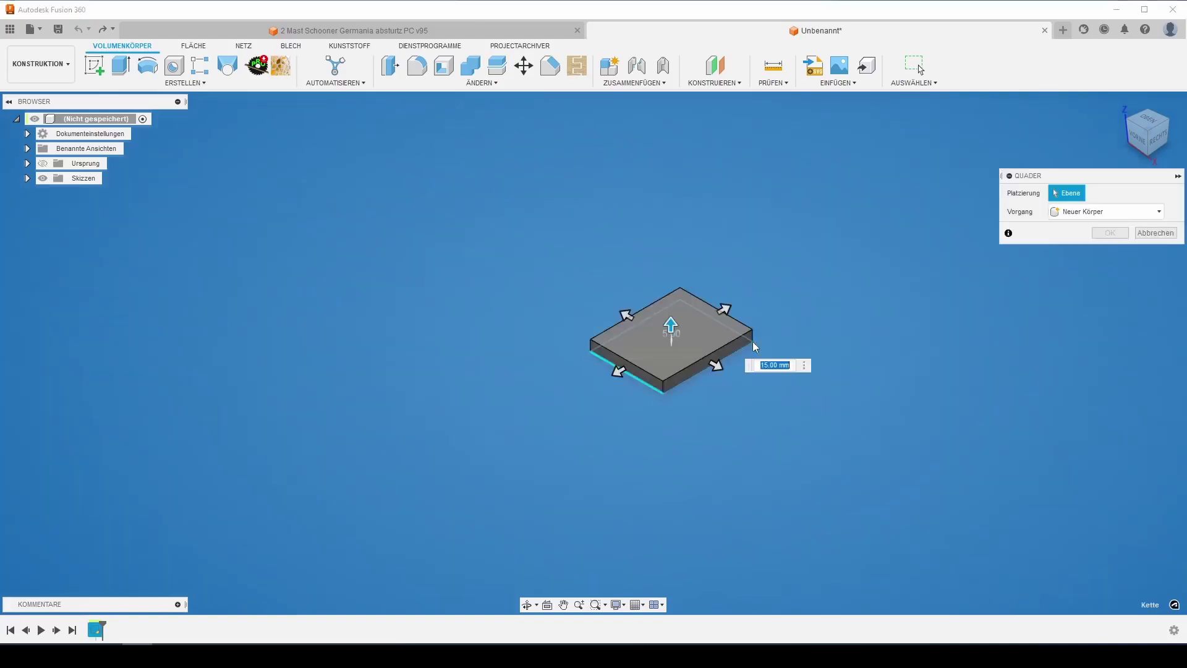
pyautogui.moveTo(667, 305); pyautogui.dragTo(669, 264)
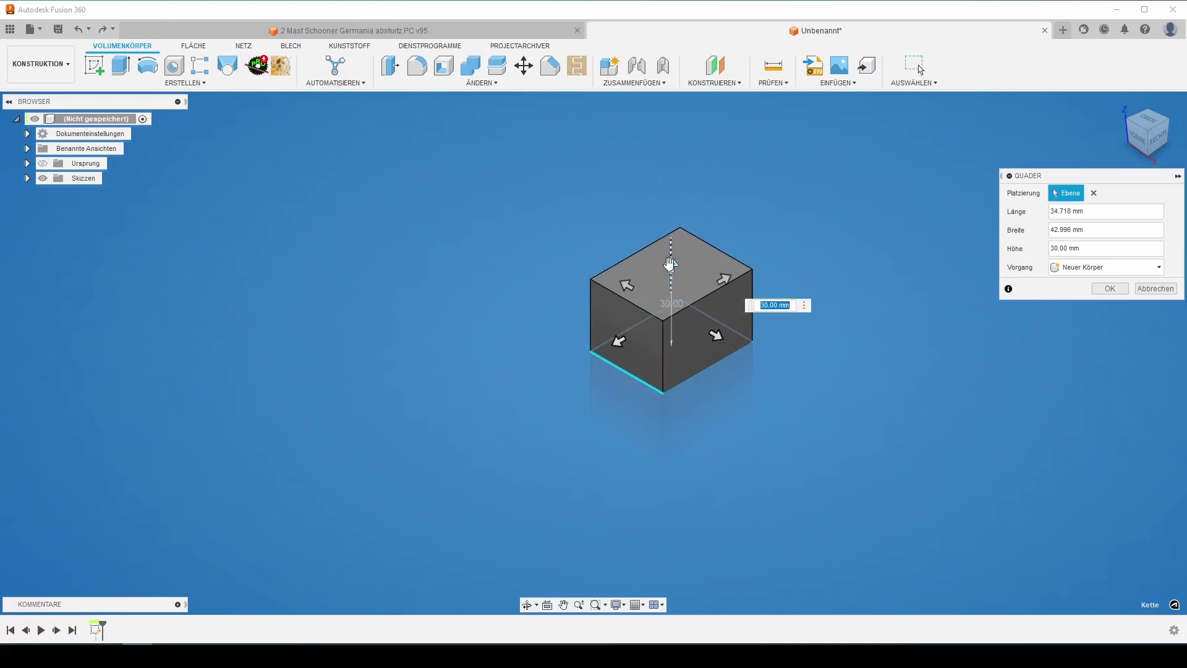
pyautogui.press('Return')
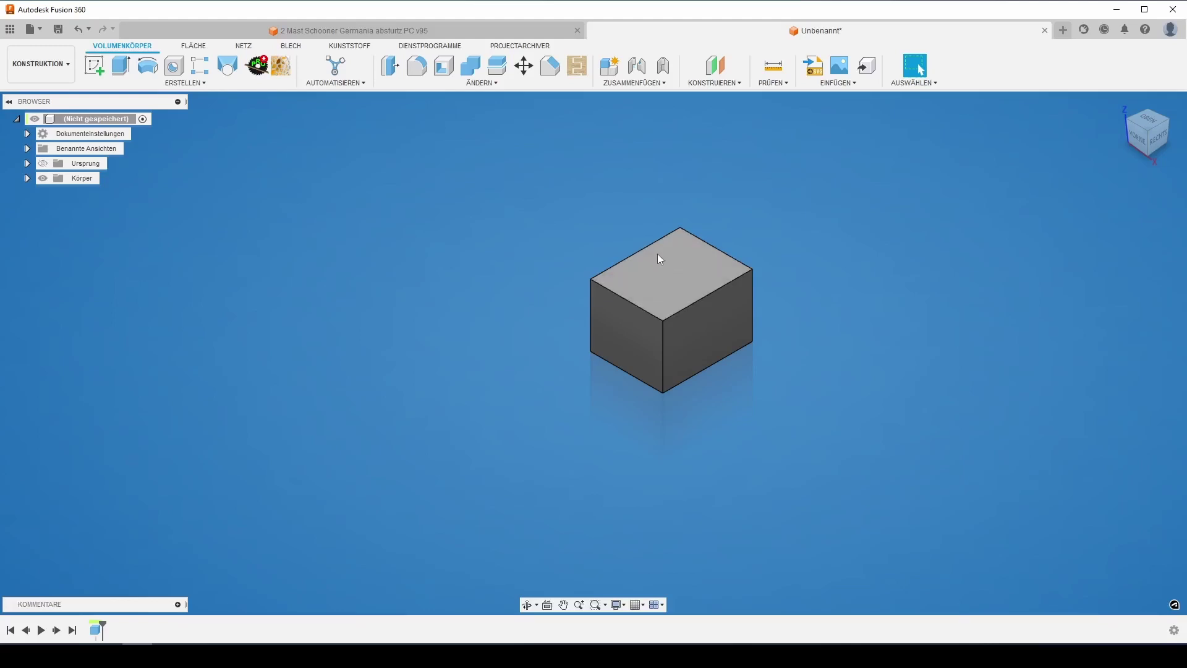
# Step: Rename the box body as Quader
pyautogui.click(27, 178)
pyautogui.doubleClick(85, 194)
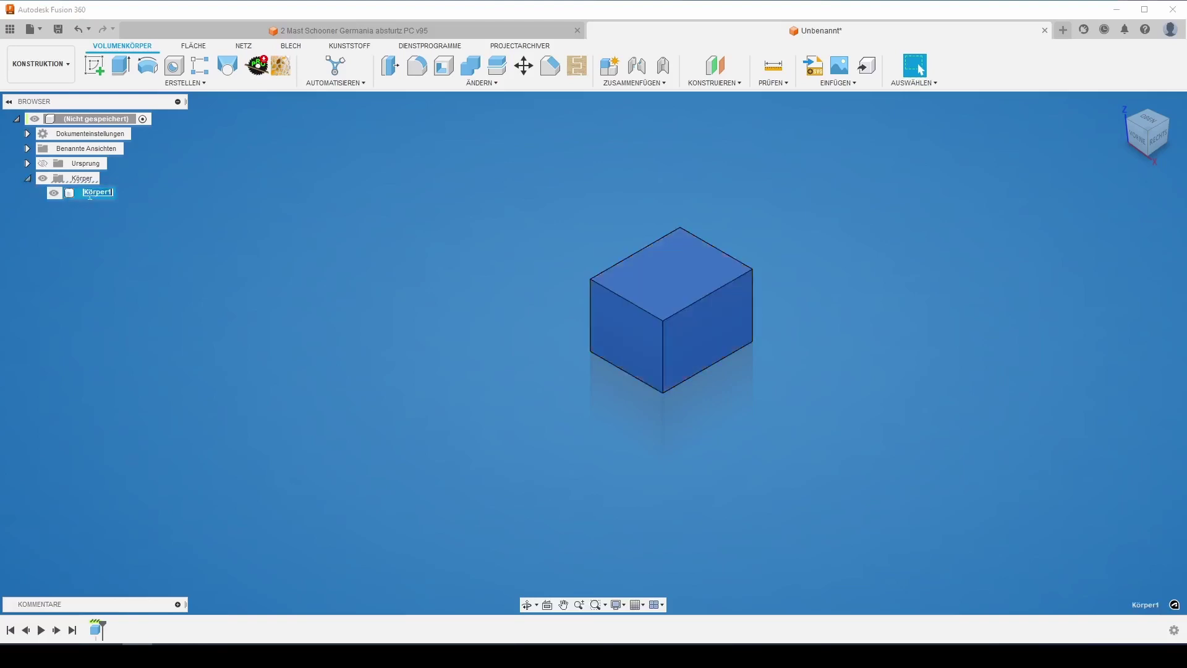
pyautogui.write('Quader')
pyautogui.click(443, 405)
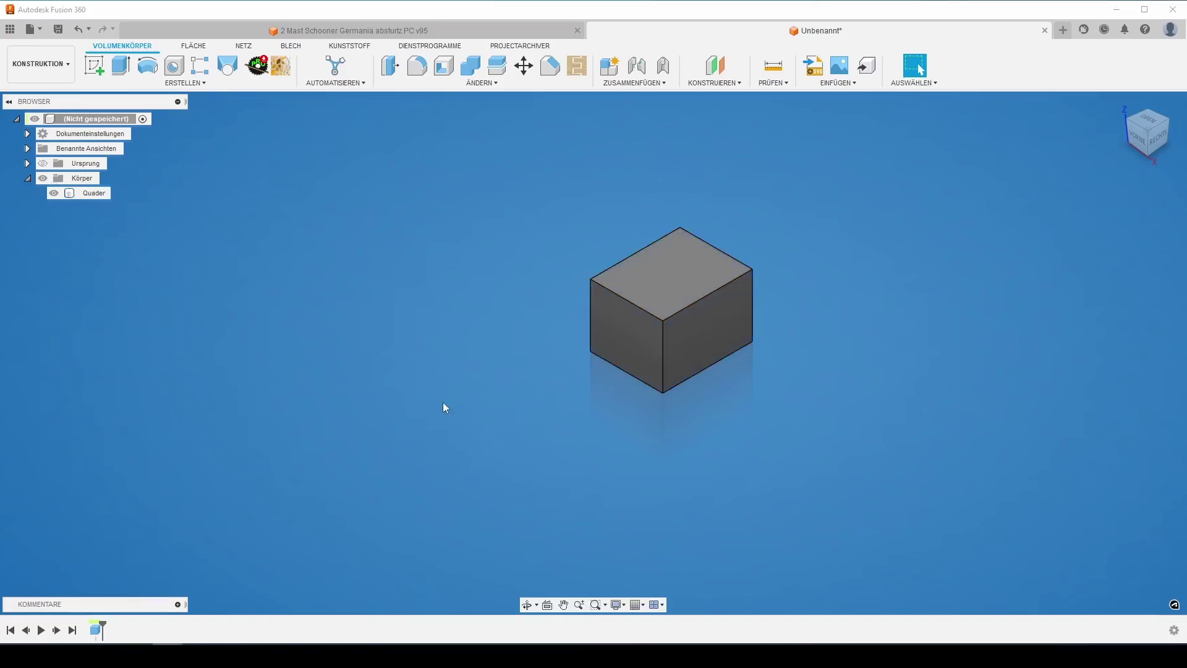
# Step: Create a separate cylinder beside the box on the vertical XZ plane, about 65.9 mm in diameter and 65 mm long
pyautogui.click(185, 83)
pyautogui.click(147, 277)
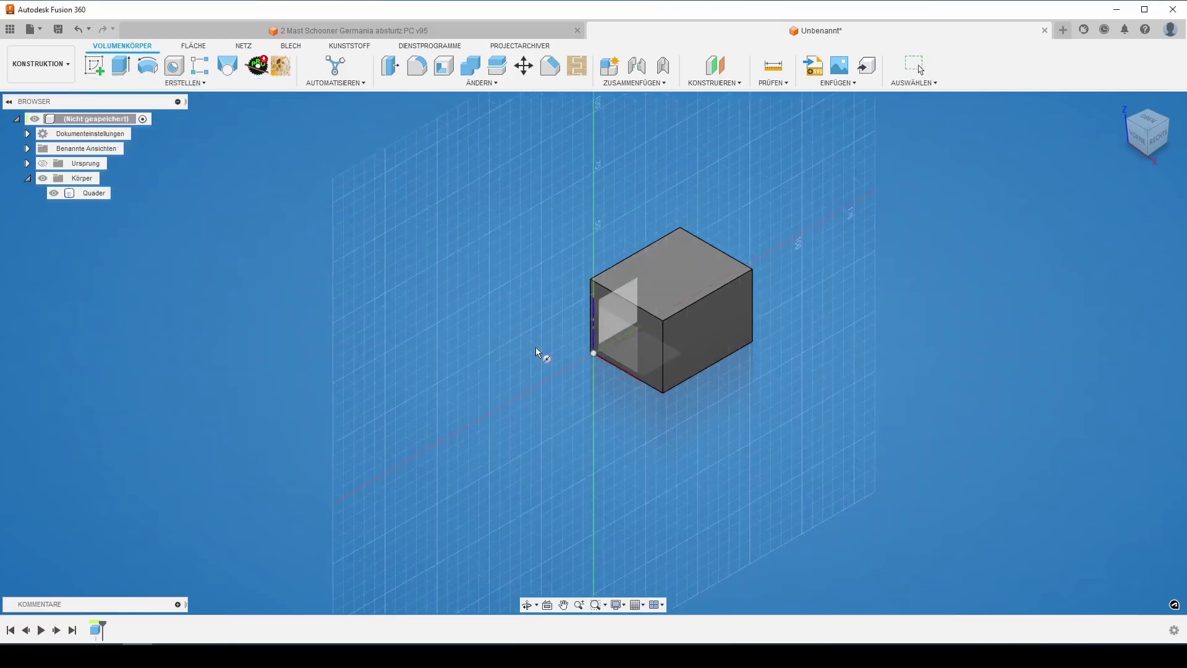
pyautogui.click(601, 336)
pyautogui.click(424, 294)
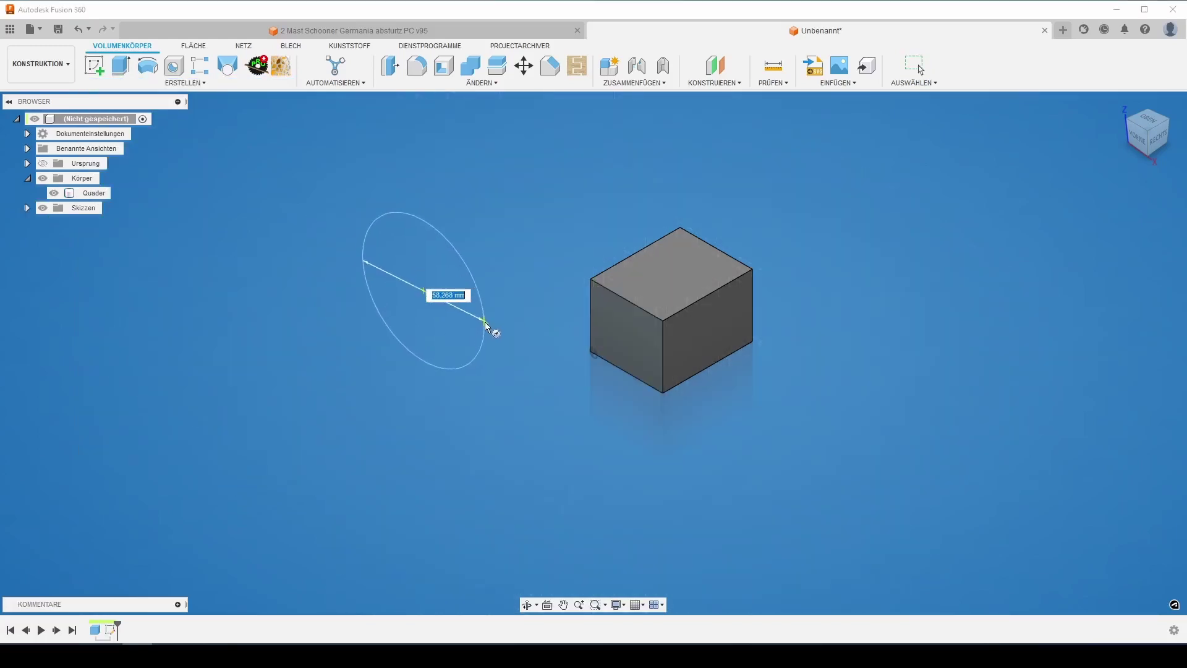
pyautogui.click(496, 332)
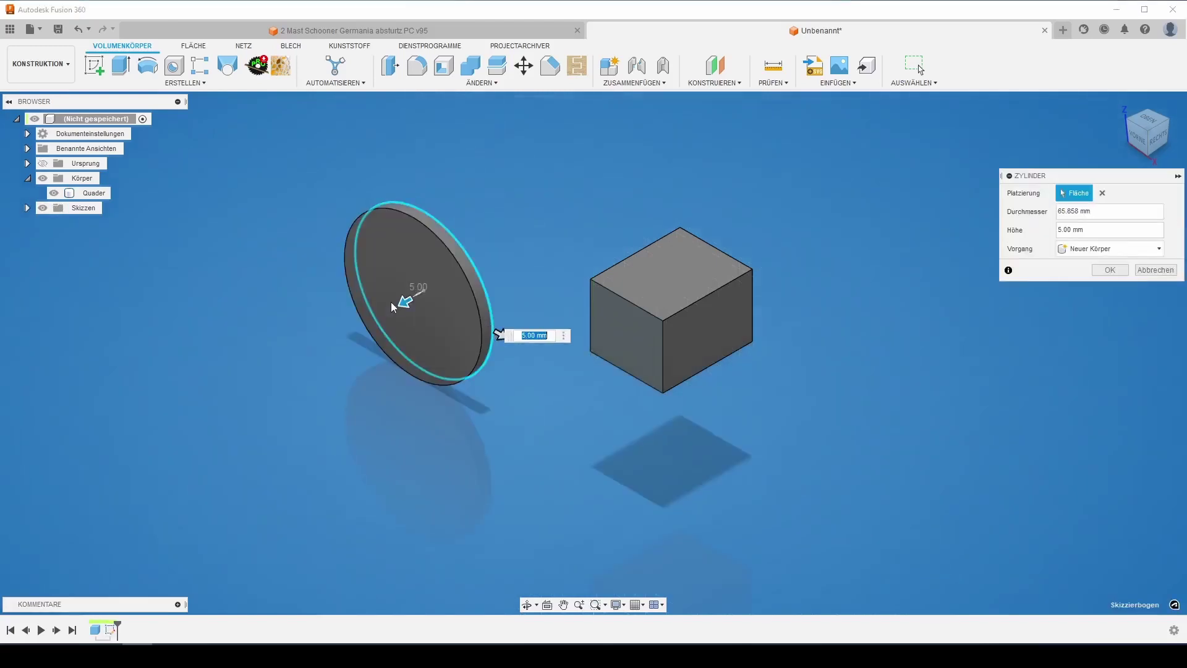
pyautogui.moveTo(402, 301); pyautogui.dragTo(249, 334)
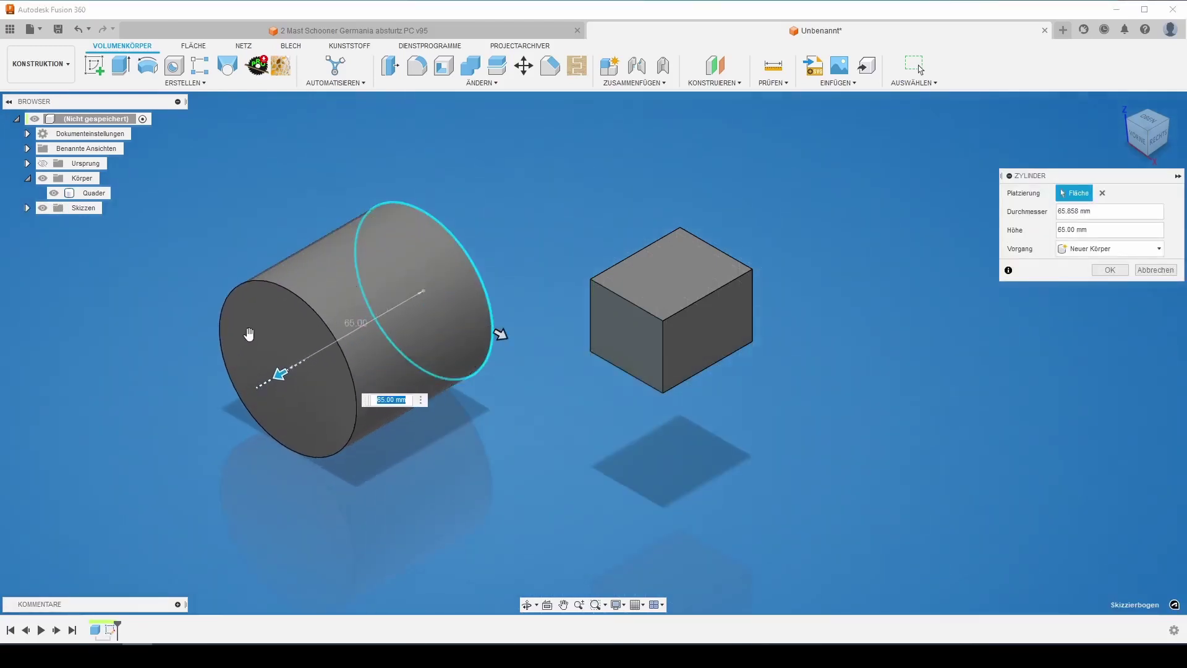
pyautogui.press('Return')
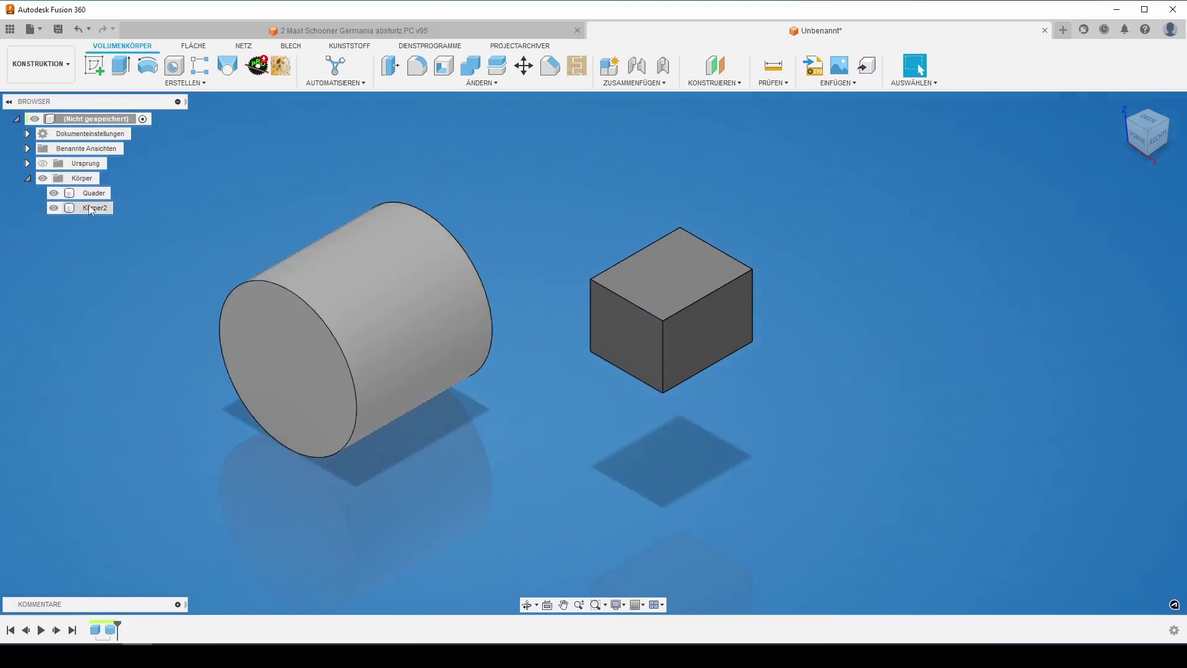
# Step: Rename the cylinder body as Zylinder
pyautogui.doubleClick(88, 206)
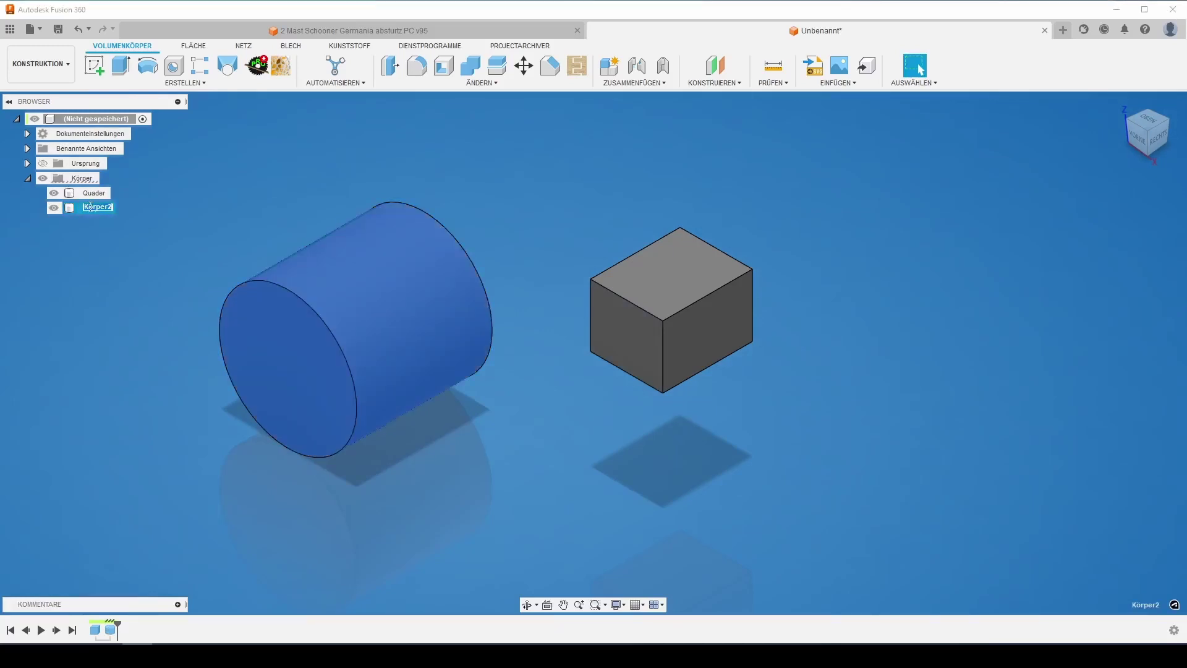
pyautogui.write('Zylinder')
pyautogui.press('Return')
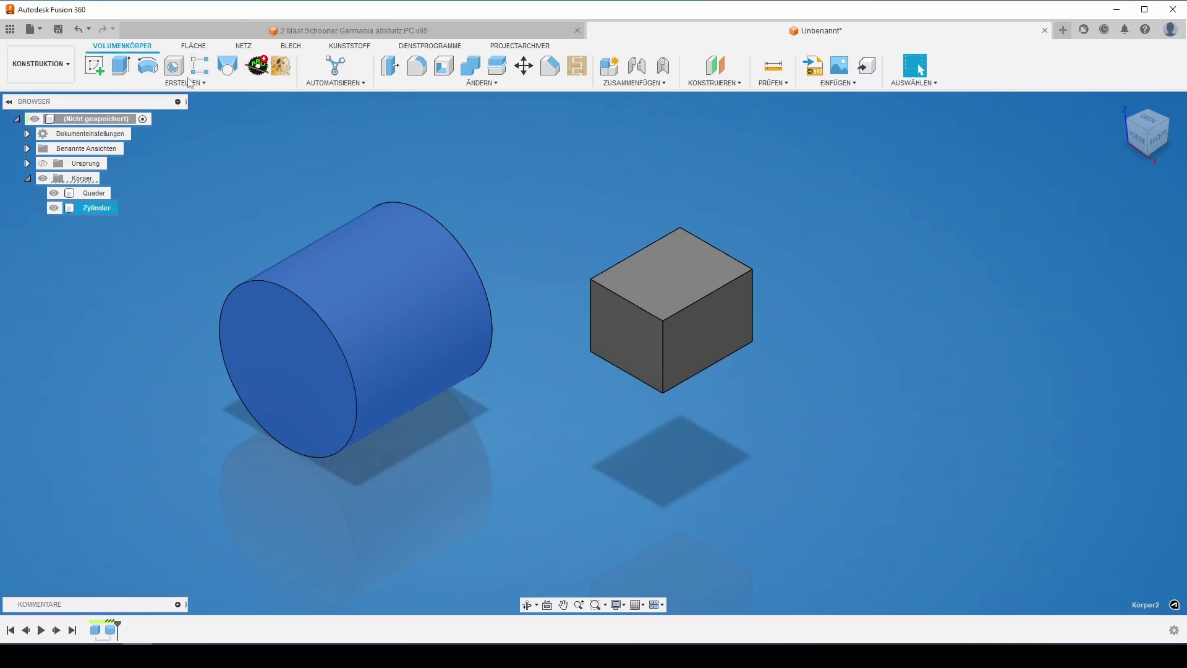
# Step: Create a sphere 100 mm in diameter on the XZ plane, on the other side of the box from the cylinder
pyautogui.click(188, 83)
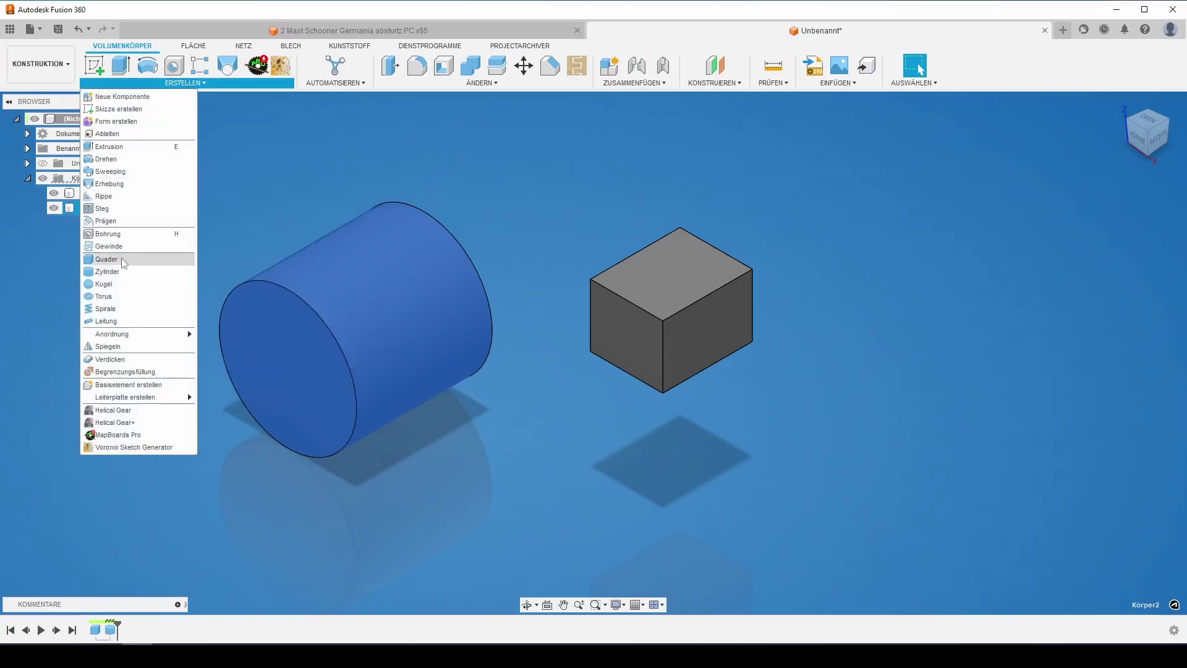
pyautogui.click(117, 285)
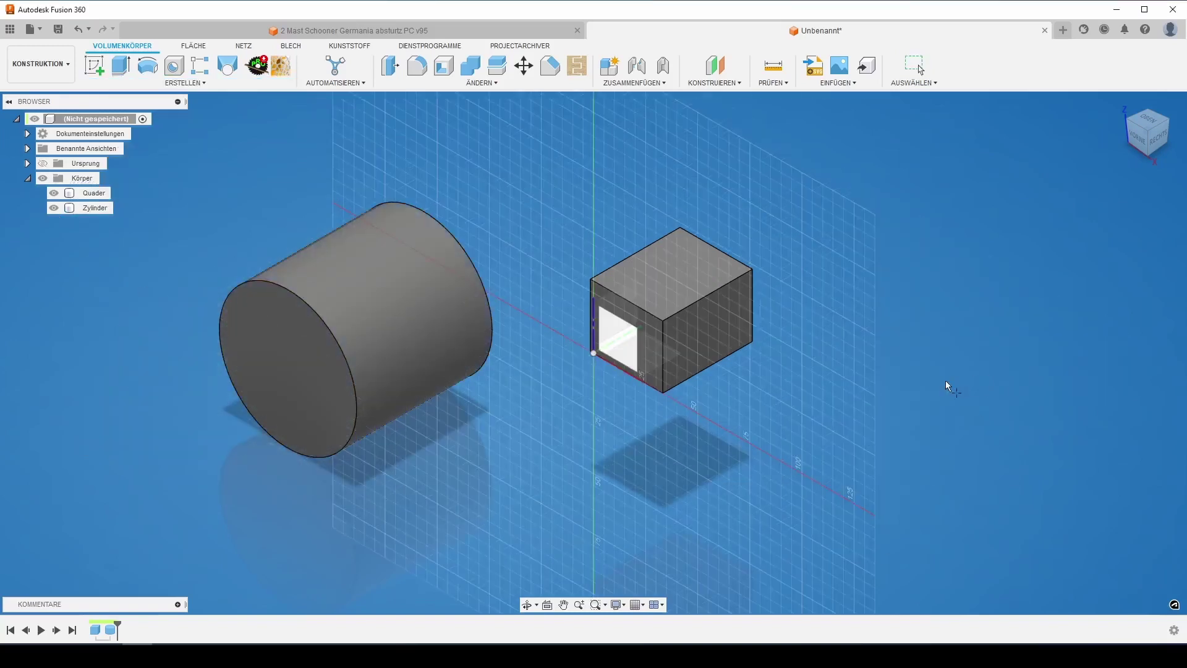
pyautogui.click(868, 374)
pyautogui.click(885, 184)
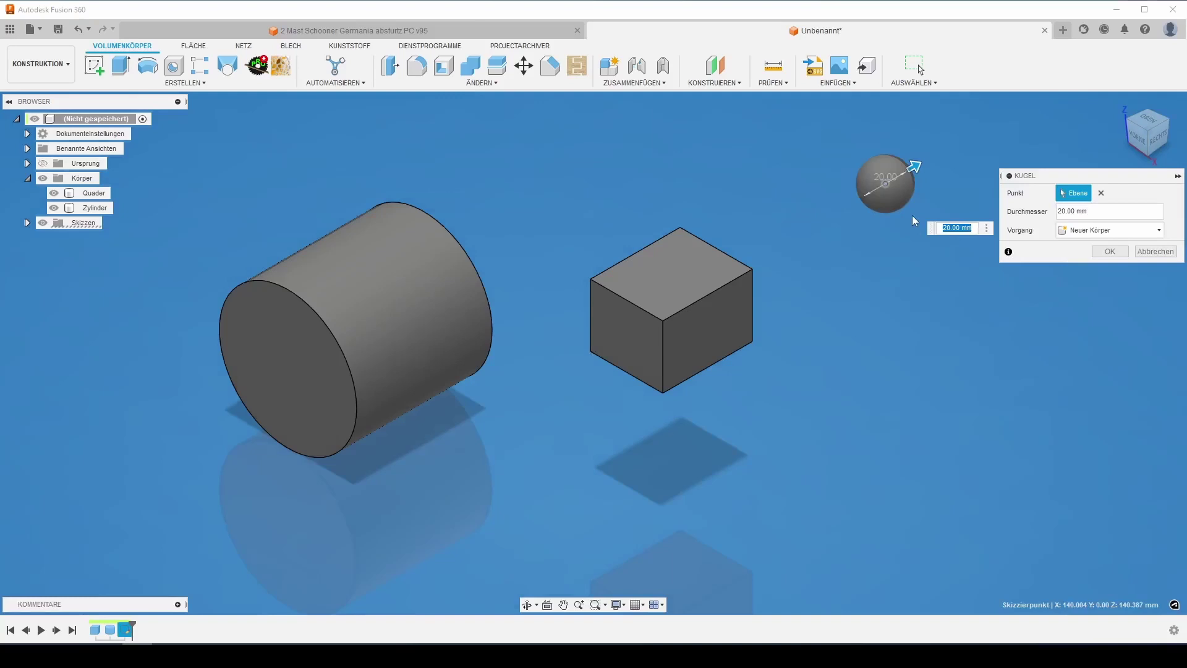
pyautogui.write('100')
pyautogui.press('Return')
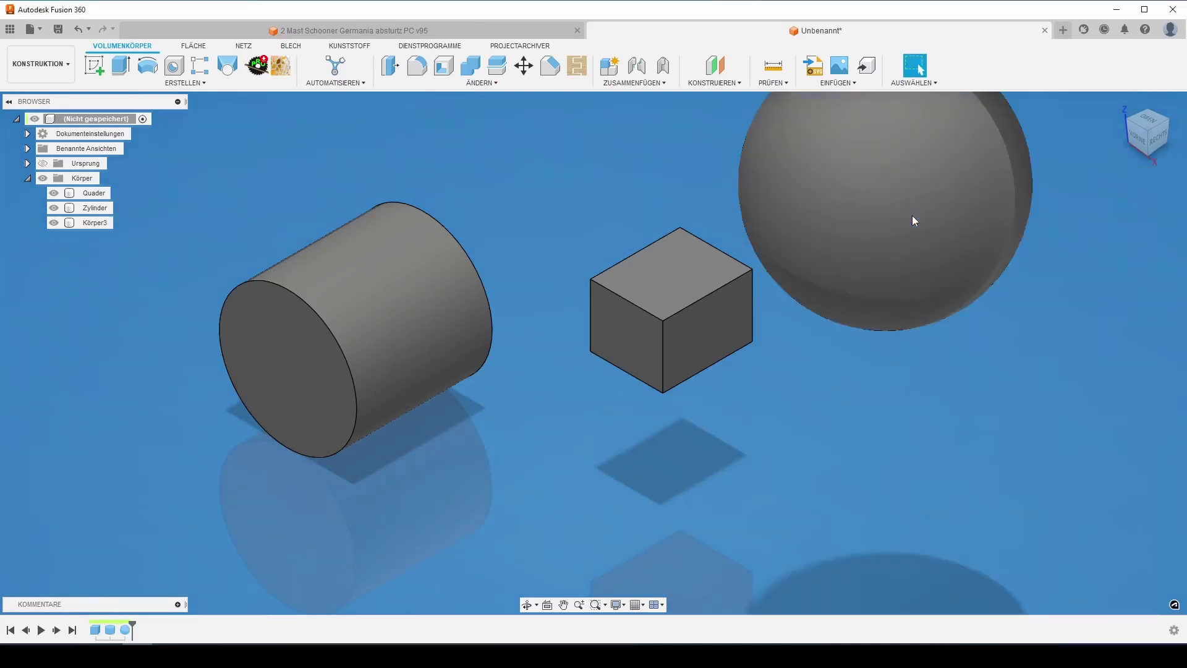
# Step: Rename the sphere body as Kugel and clear the selection
pyautogui.doubleClick(95, 224)
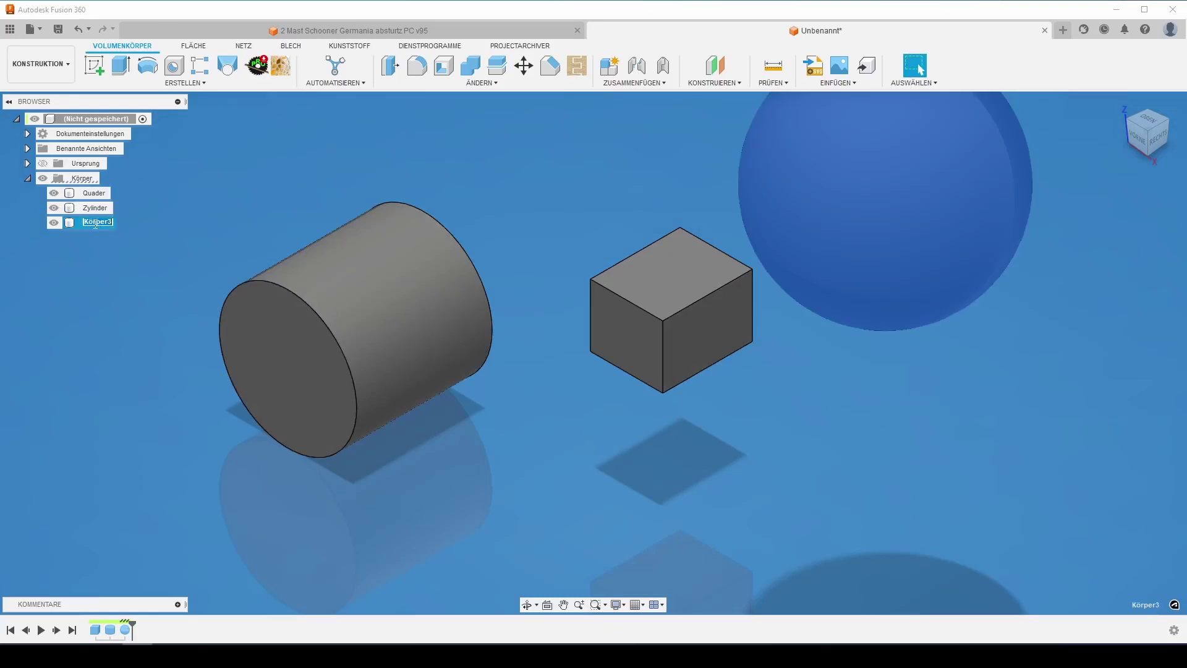
pyautogui.write('Kugel')
pyautogui.press('Return')
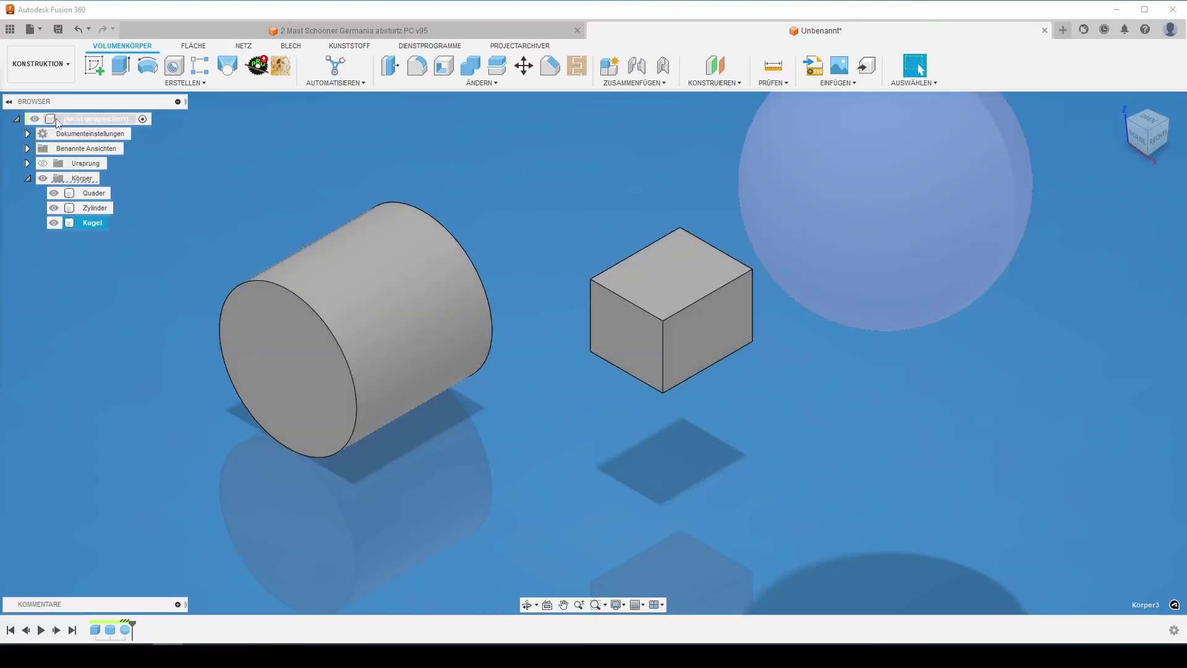
pyautogui.press('Escape')
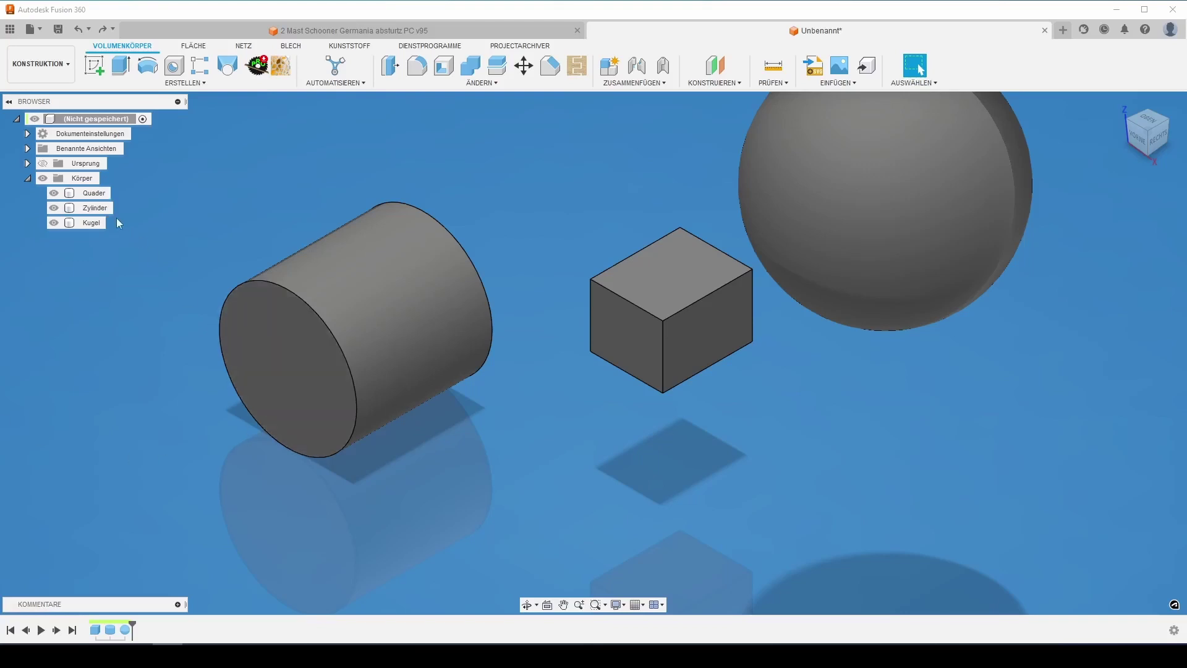
# Step: Create components from the three bodies Quader, Zylinder and Kugel
pyautogui.click(95, 194)
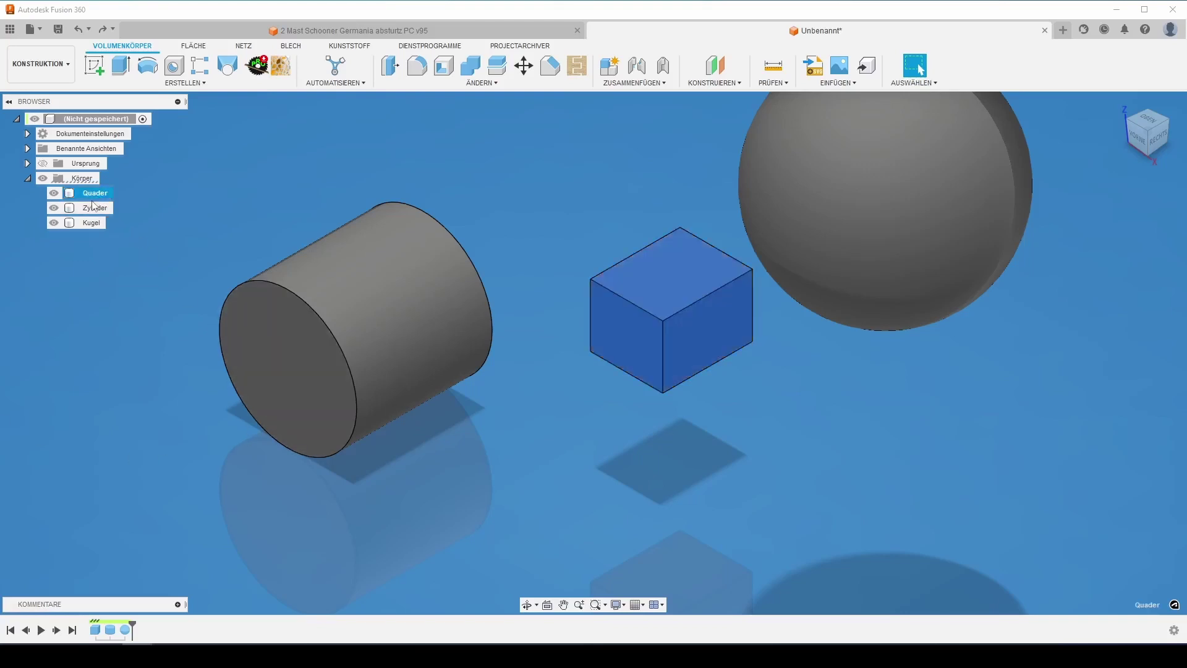
pyautogui.keyDown('shift'); pyautogui.click(92, 224); pyautogui.keyUp('shift')
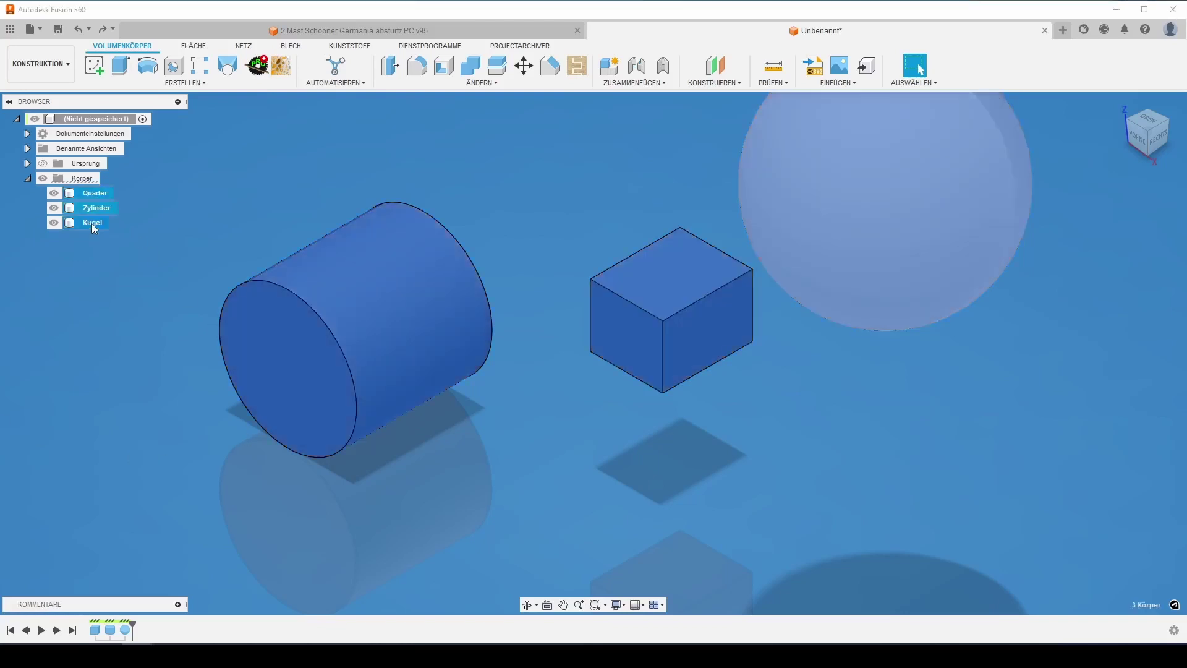
pyautogui.rightClick(92, 224)
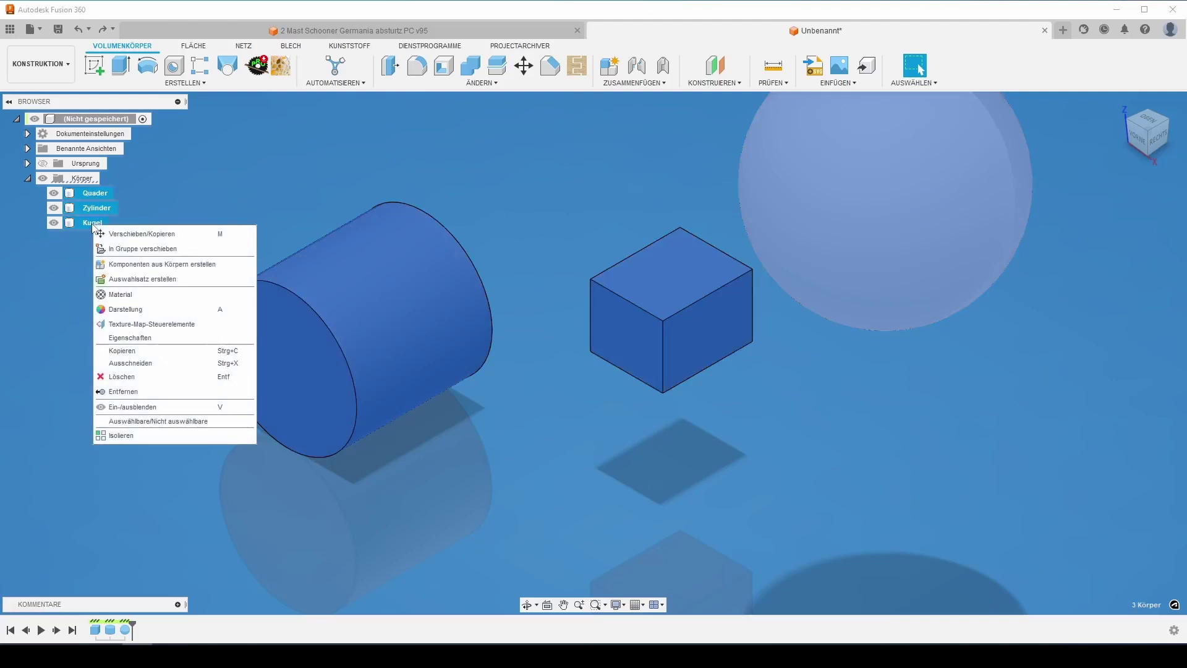
pyautogui.click(132, 265)
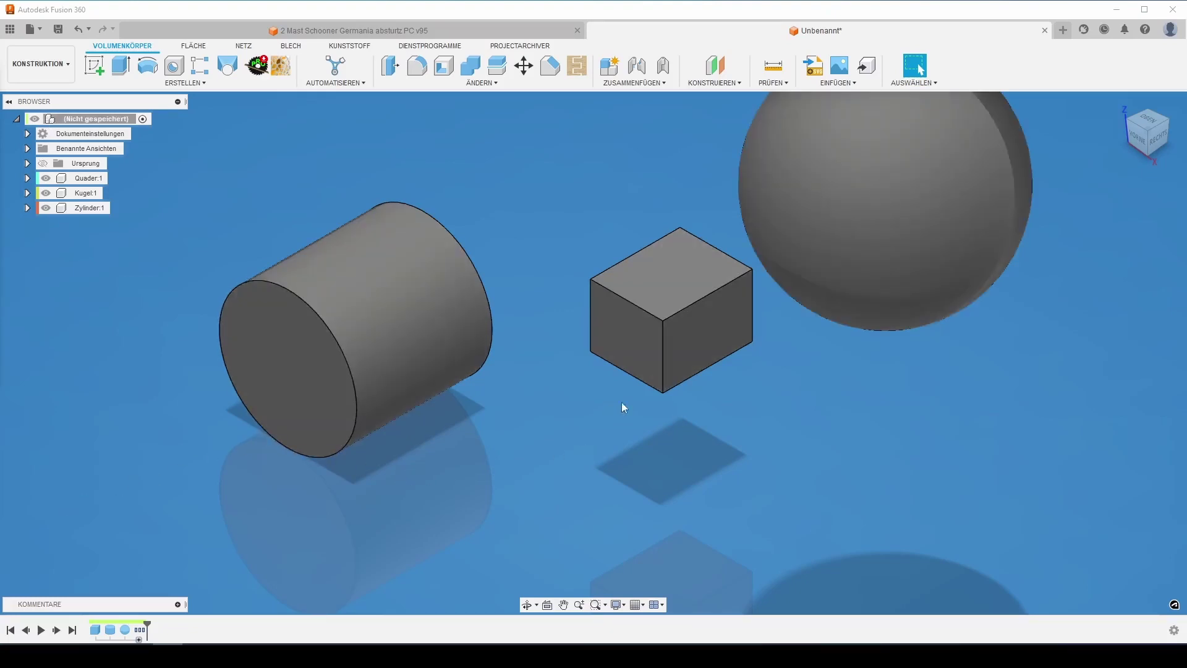
# Step: In the 2 Mast Schooner Germania design, create components from all the Hilfskörper Spant bodies under Spanten
pyautogui.click(402, 28)
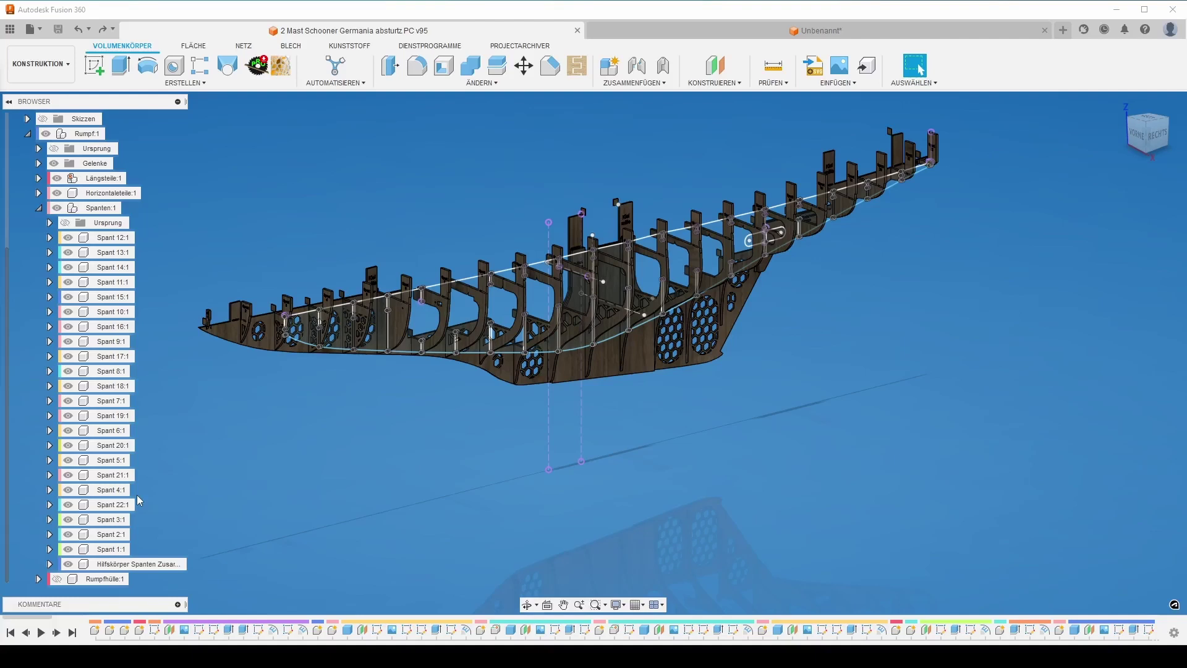
pyautogui.click(51, 564)
pyautogui.scroll(-2, 56, 556)
pyautogui.click(61, 534)
pyautogui.scroll(-1, 85, 539)
pyautogui.scroll(-9, 86, 537)
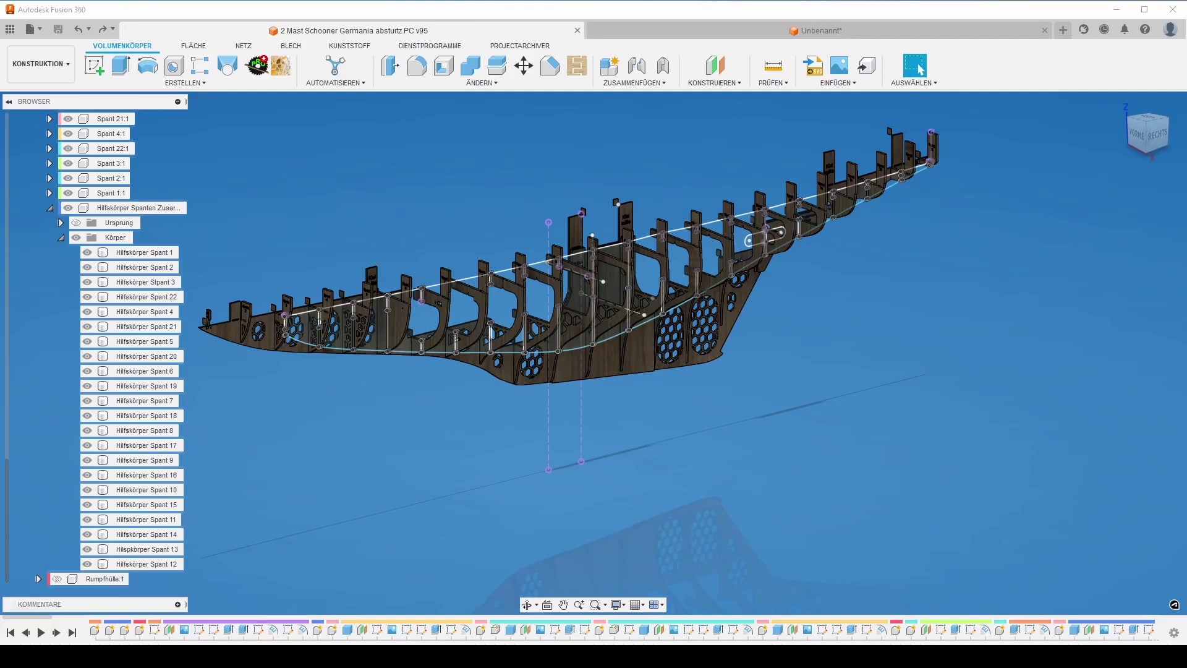
pyautogui.click(155, 253)
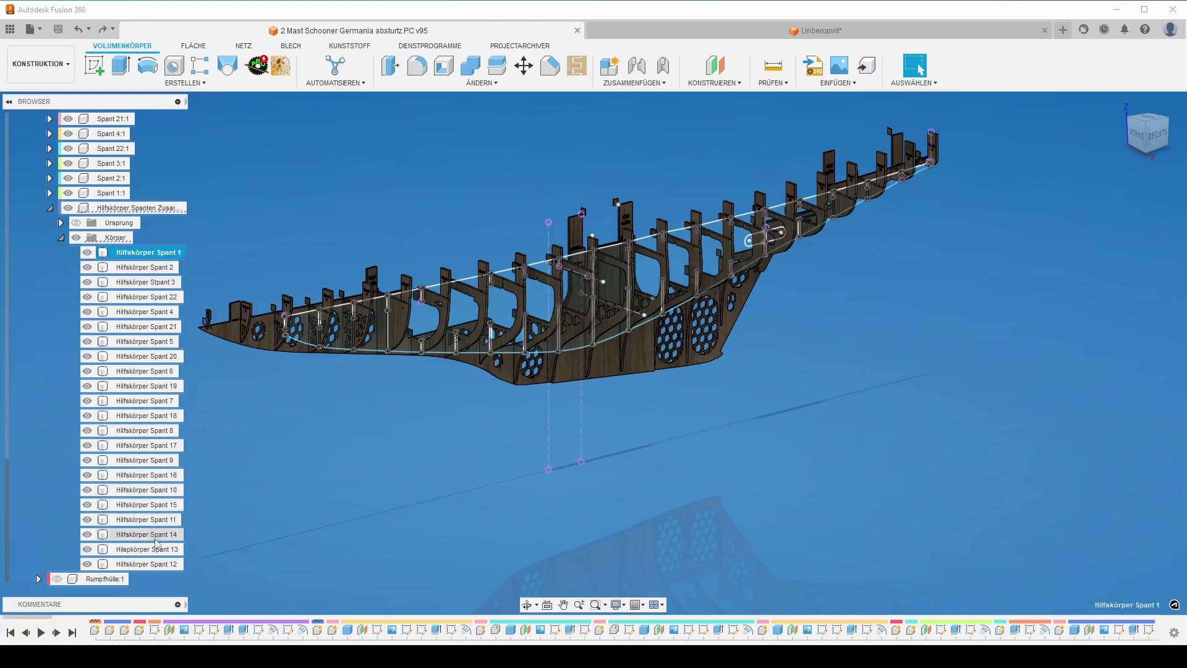
pyautogui.rightClick(136, 439)
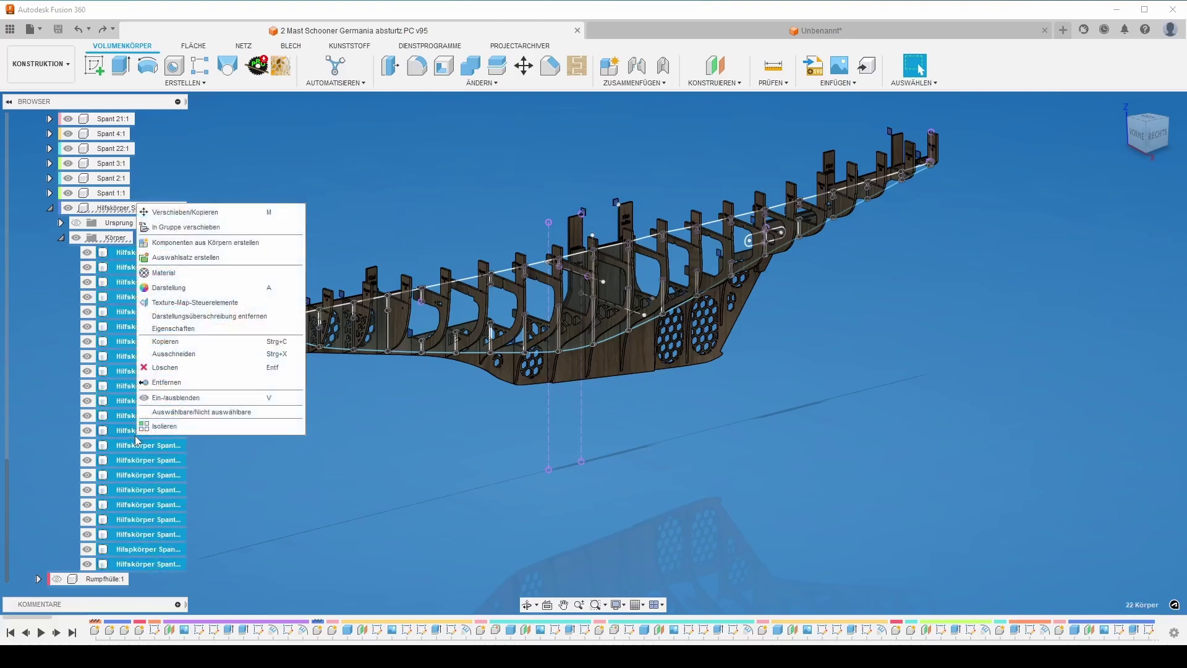
pyautogui.click(190, 243)
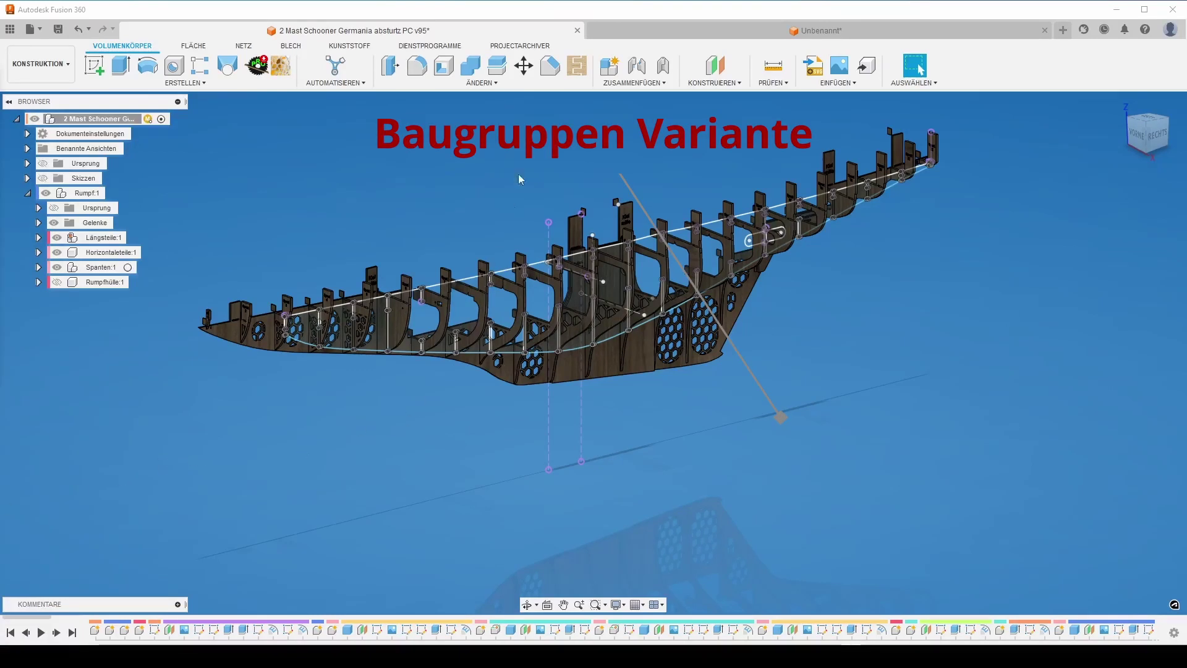
# Step: Start a new design and create an internal standard component named Kugel, activated on creation
pyautogui.click(1063, 30)
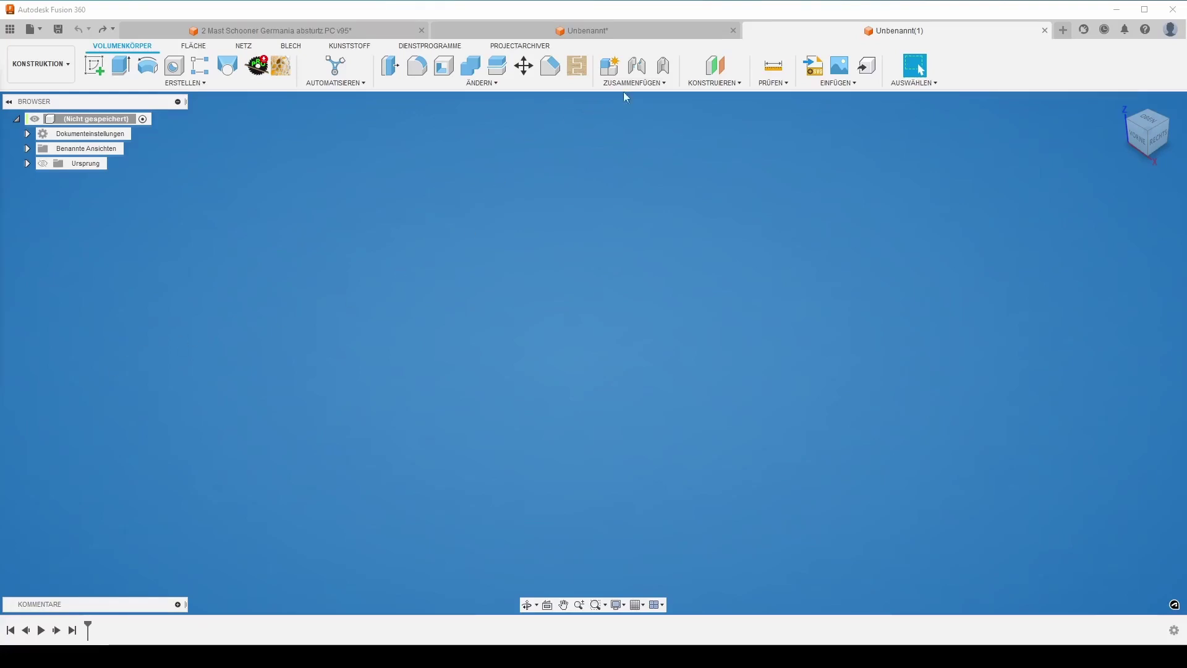
pyautogui.click(610, 66)
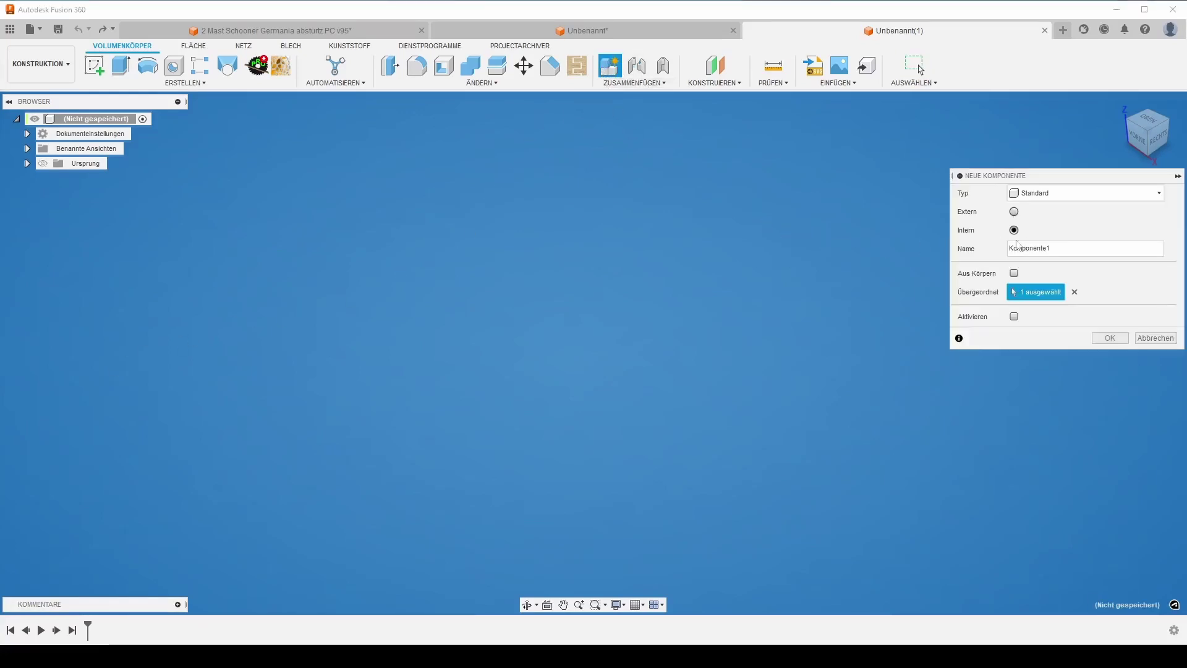
pyautogui.moveTo(1052, 249); pyautogui.dragTo(1002, 250)
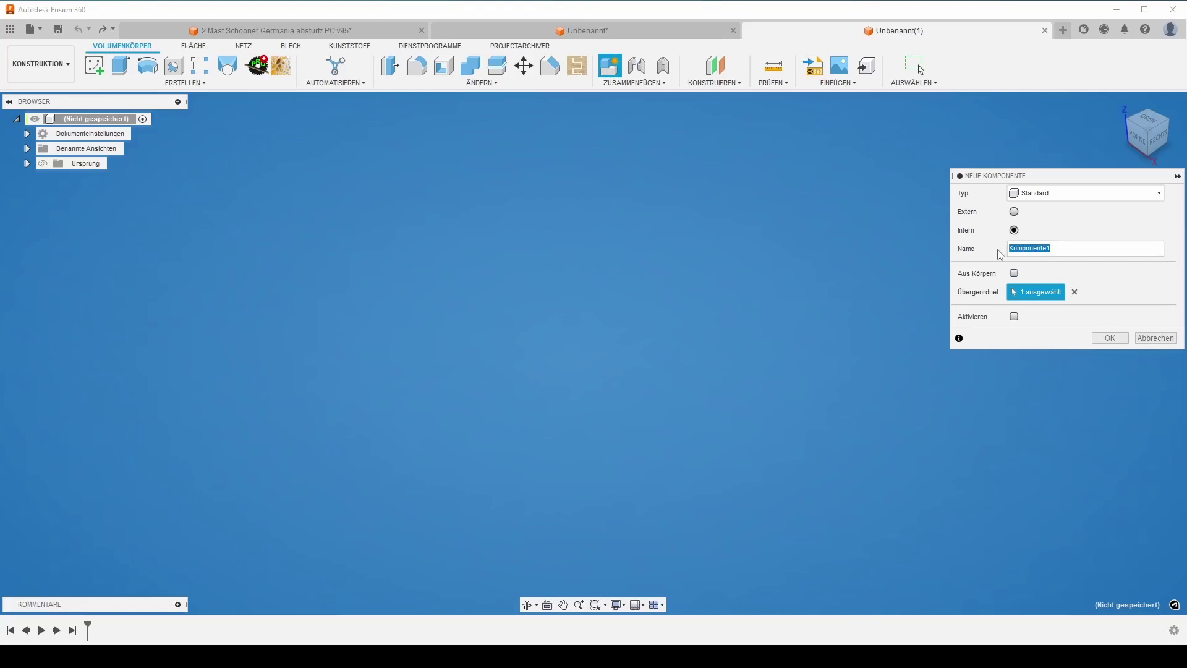
pyautogui.write('Kugel')
pyautogui.click(1014, 315)
pyautogui.click(1110, 338)
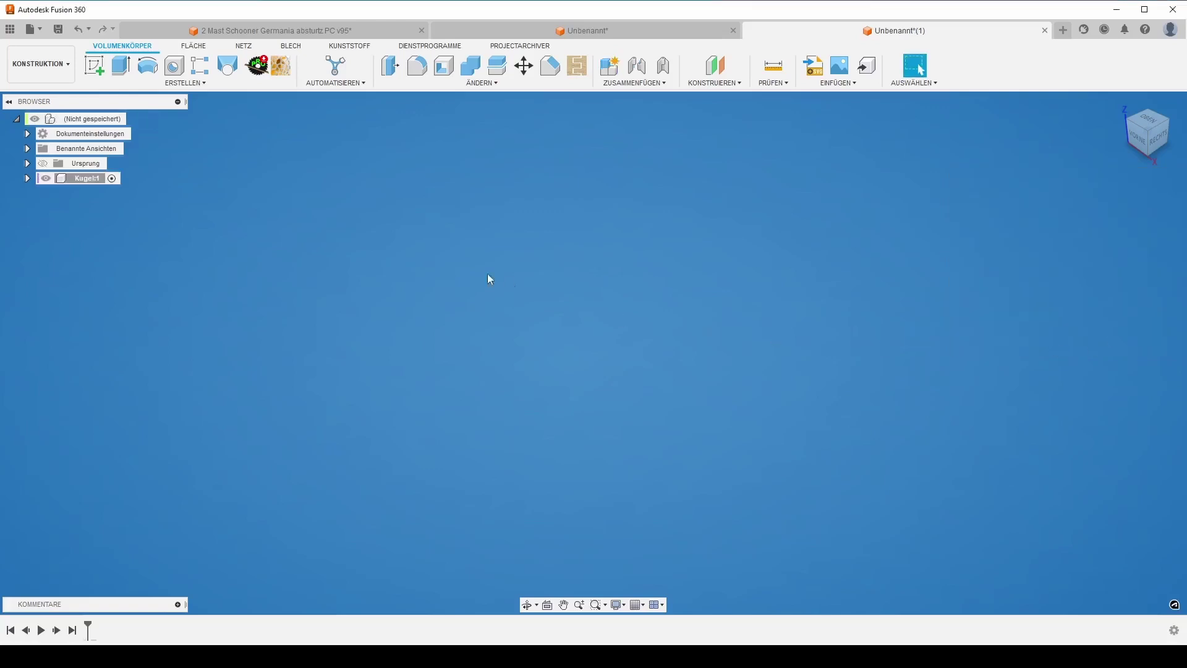
# Step: Create a sphere 100 mm in diameter as a new body inside the Kugel component
pyautogui.click(190, 83)
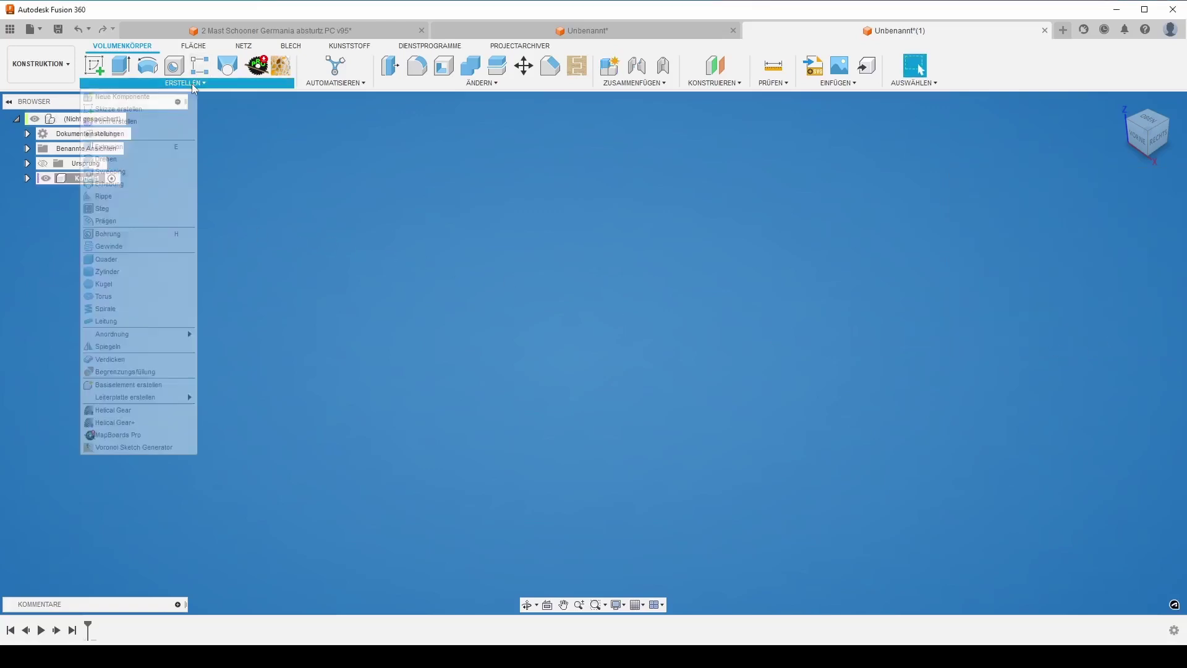
pyautogui.click(120, 288)
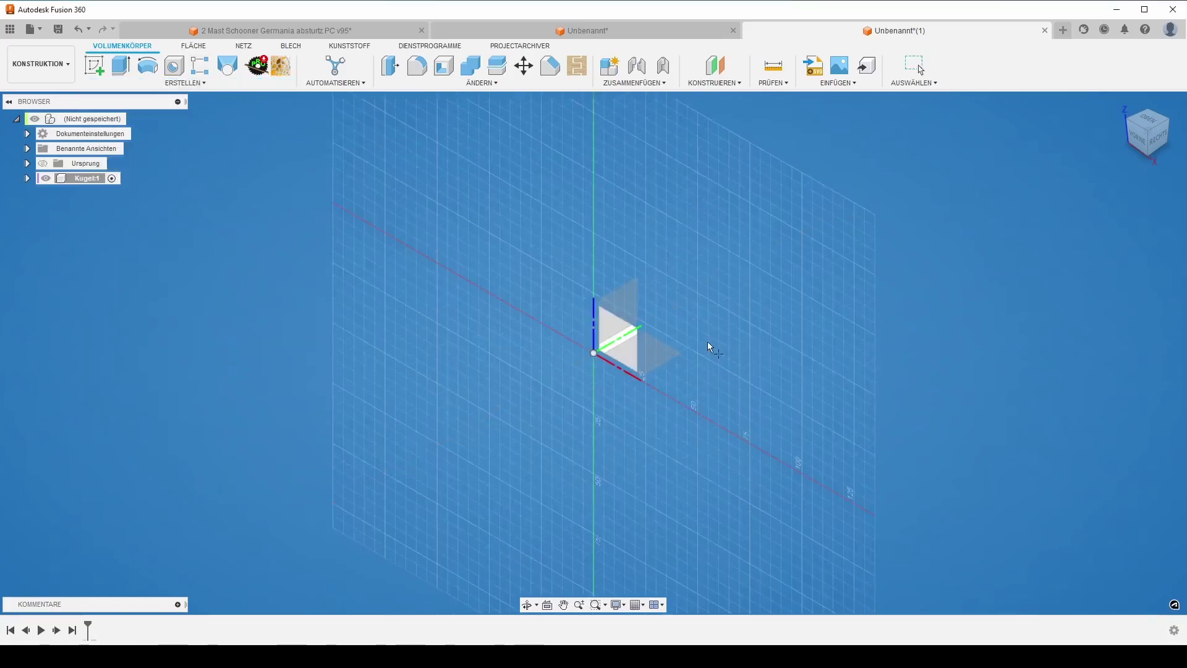
pyautogui.click(654, 360)
pyautogui.click(695, 298)
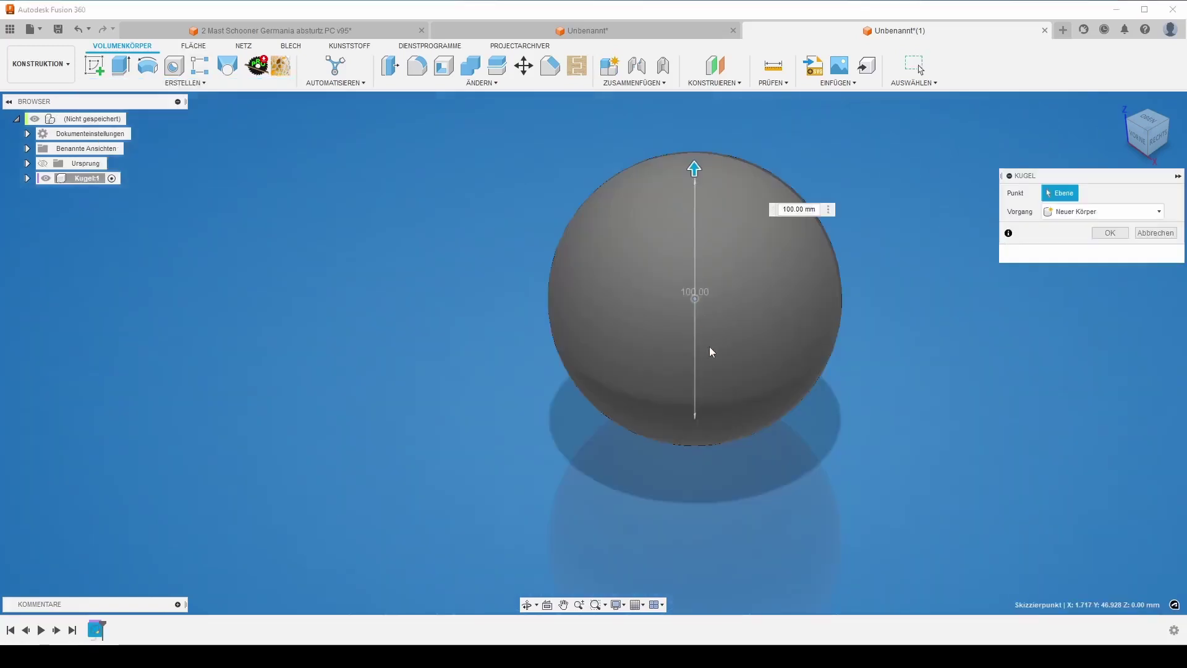
pyautogui.press('Return')
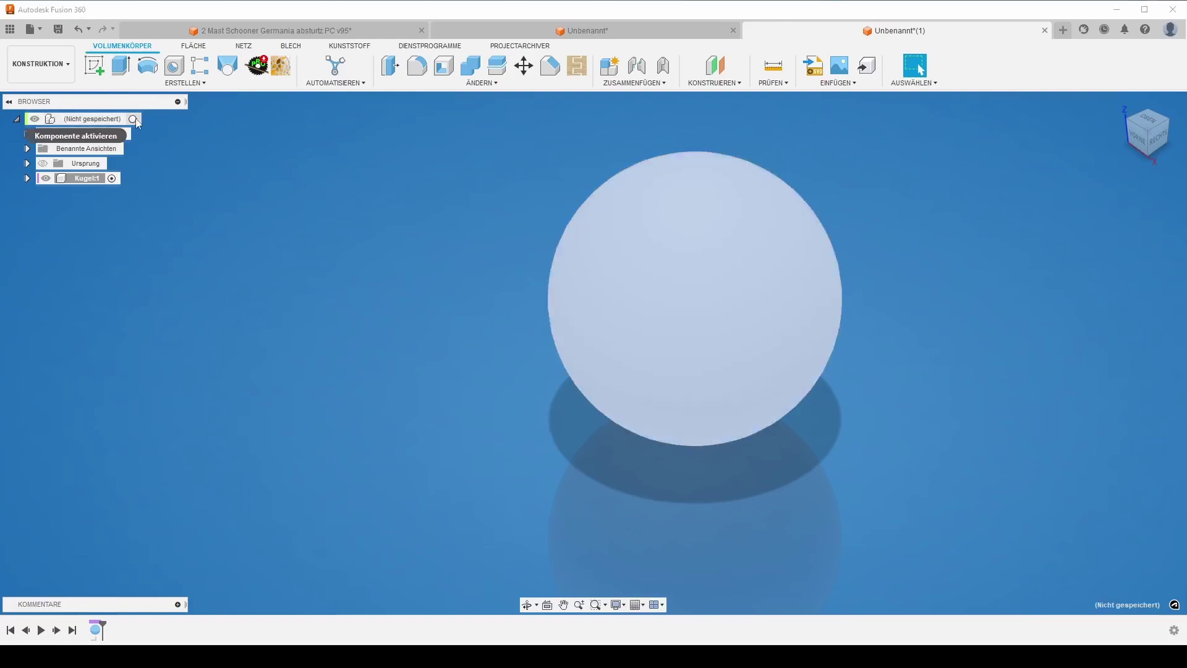
# Step: Activate the top-level design and add a second internal component named Quader, activated on creation
pyautogui.click(135, 120)
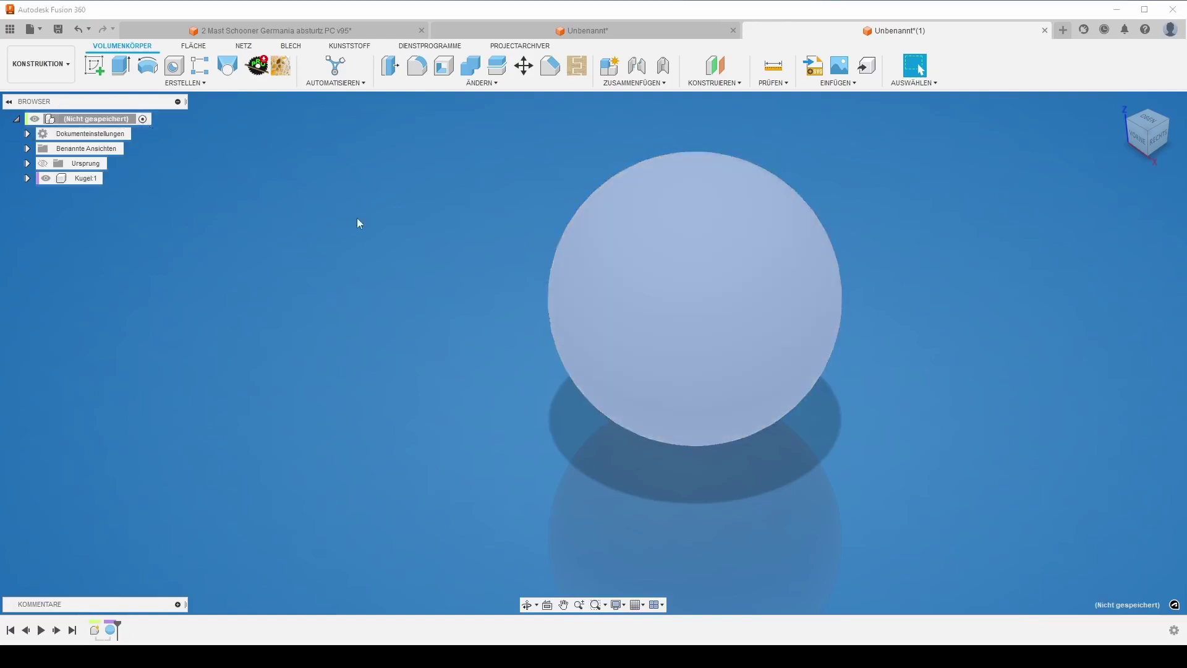
pyautogui.click(609, 65)
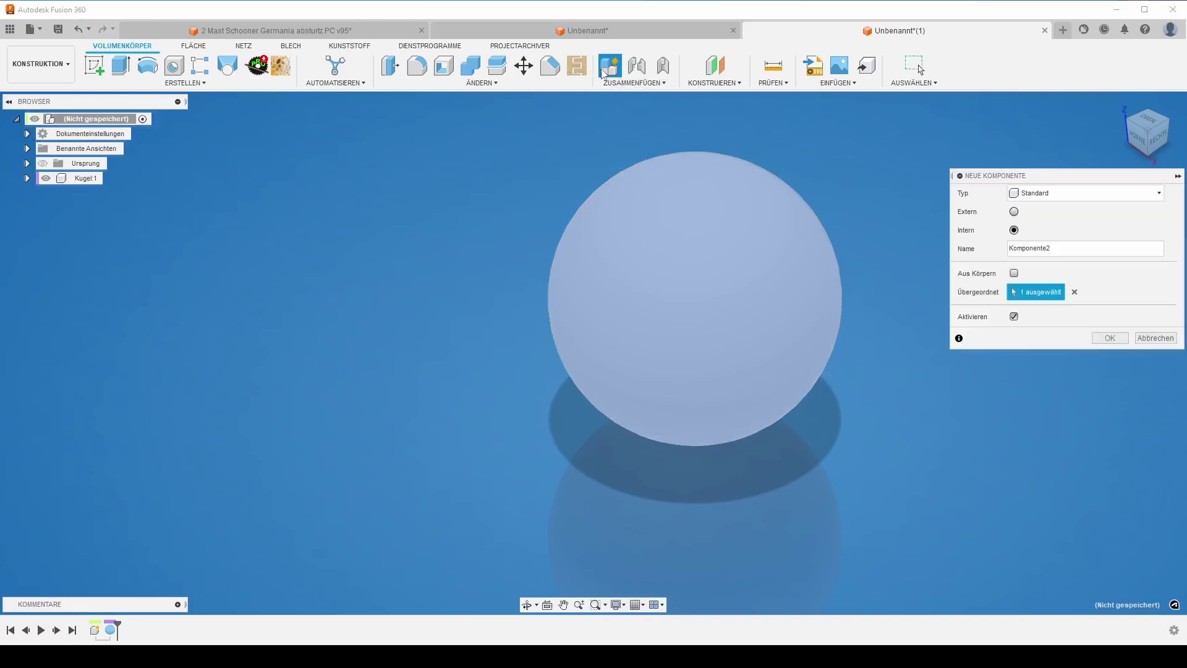
pyautogui.moveTo(1051, 249); pyautogui.dragTo(1009, 252)
pyautogui.write('Quader')
pyautogui.click(1109, 338)
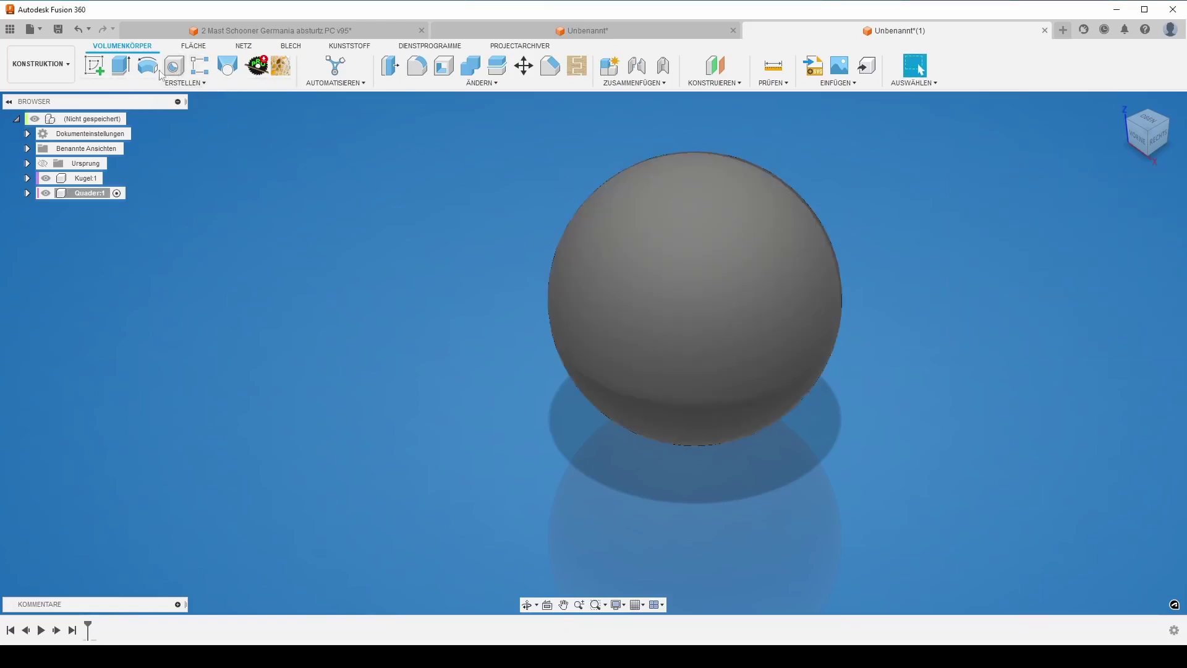
# Step: Create a box about 54 by 48 mm and 50 mm high in the Quader component, beside the sphere
pyautogui.click(143, 86)
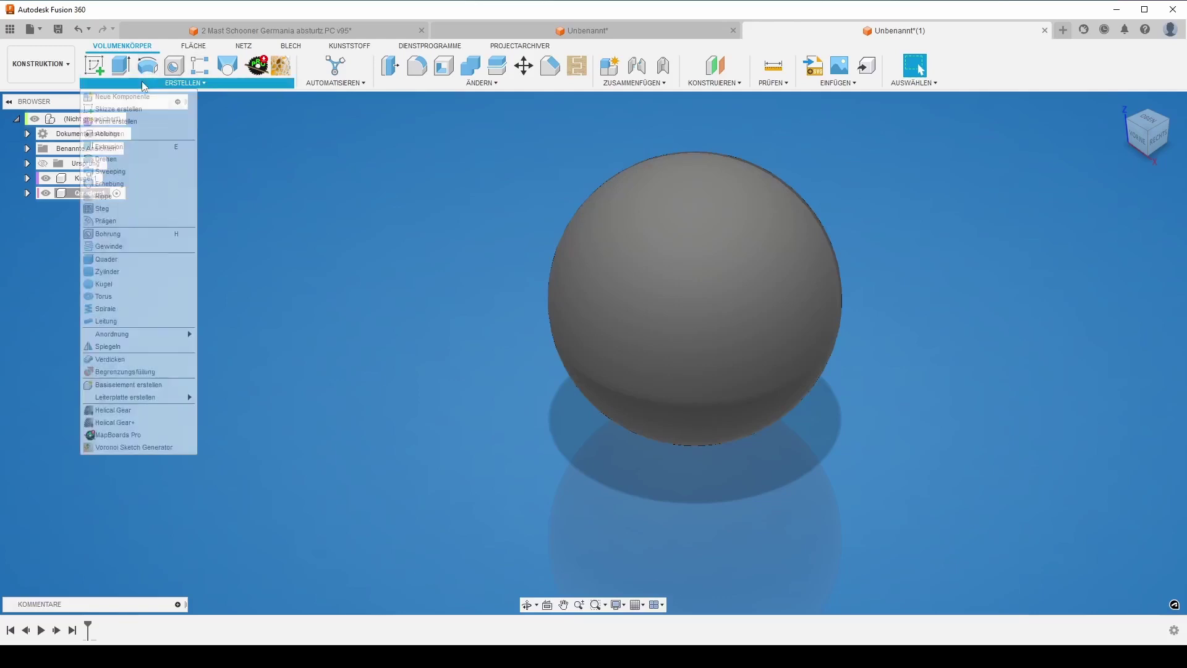
pyautogui.click(116, 272)
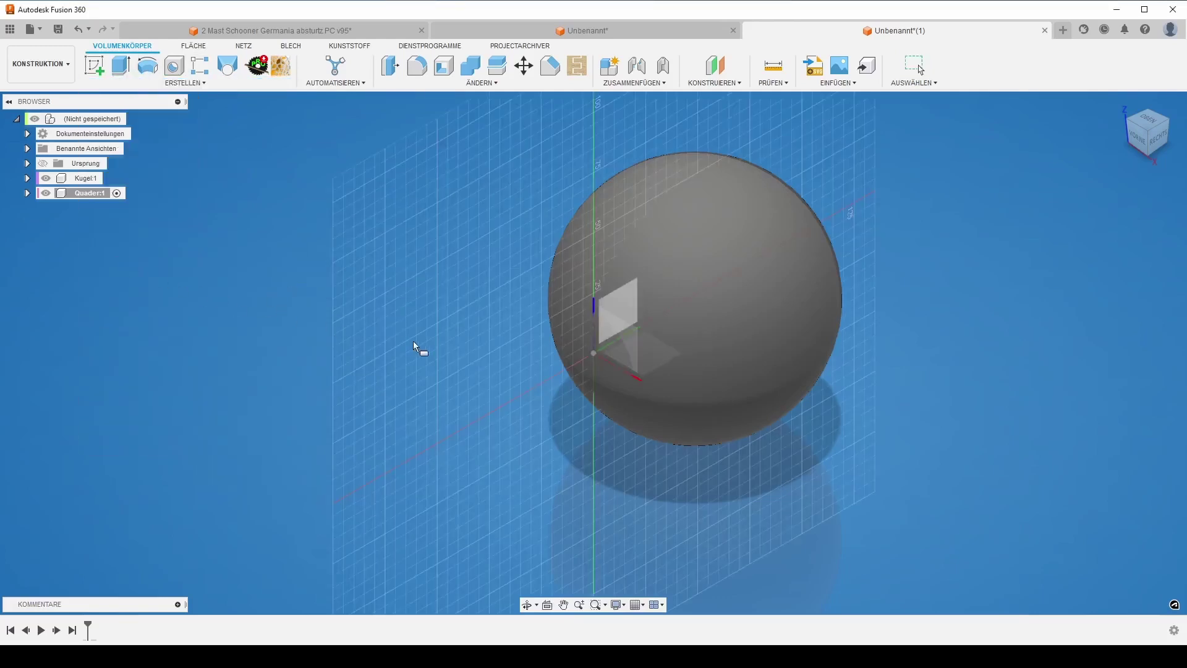
pyautogui.click(593, 355)
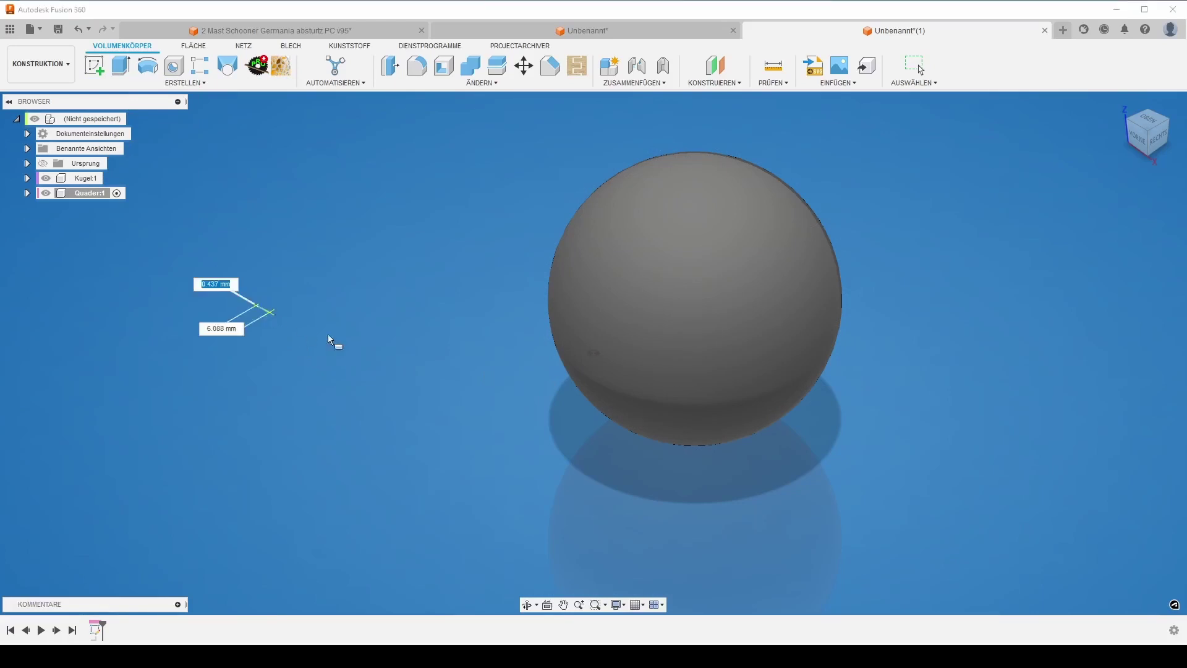
pyautogui.click(260, 307)
pyautogui.click(471, 320)
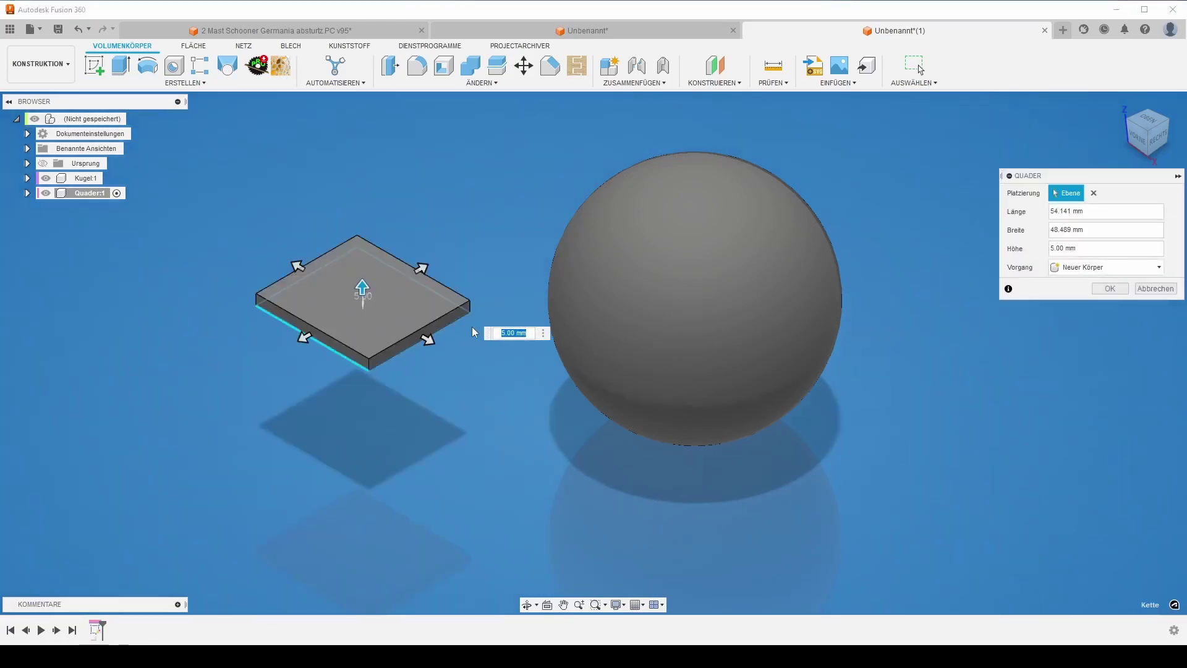
pyautogui.write('50')
pyautogui.press('Return')
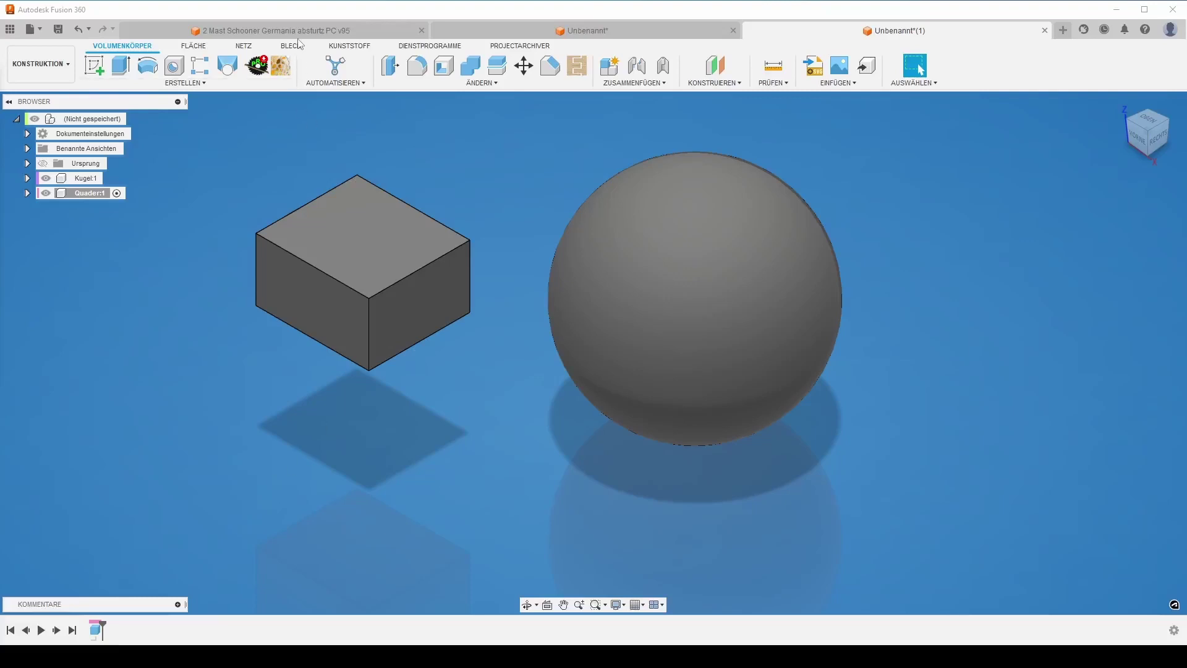
# Step: Switch to the 2 Mast Schooner Germania design and examine the component structure of Längsteile, Spanten and the nested Hilfskörper Spanten
pyautogui.click(276, 31)
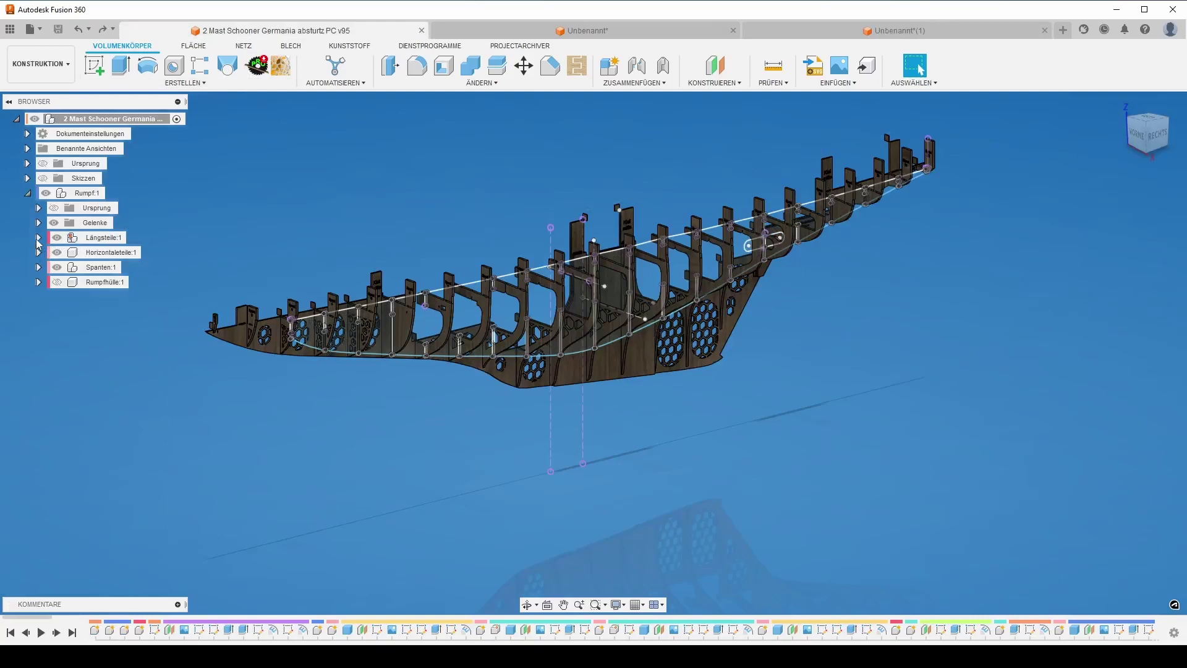
pyautogui.click(38, 239)
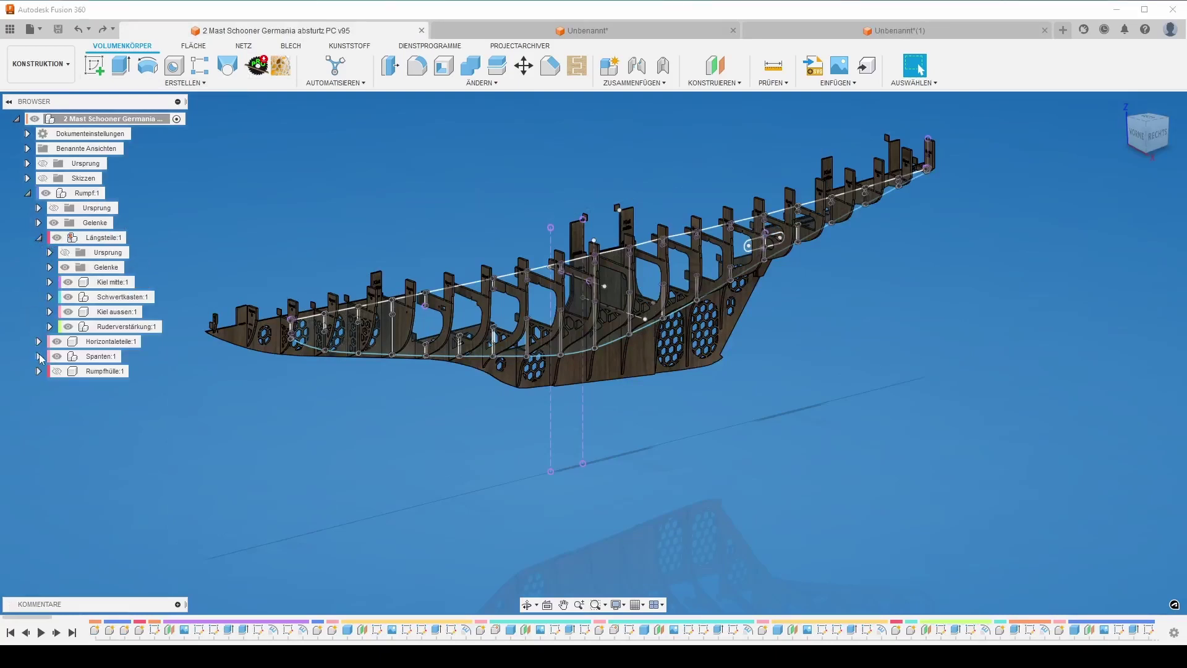
pyautogui.click(39, 357)
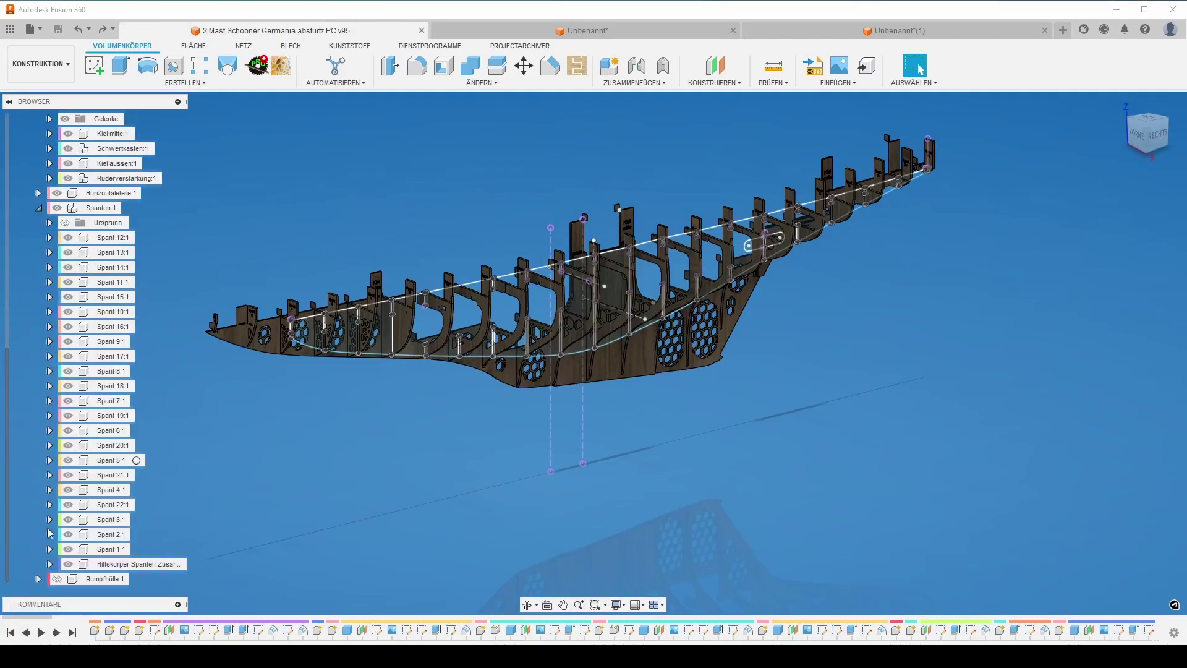
pyautogui.click(49, 563)
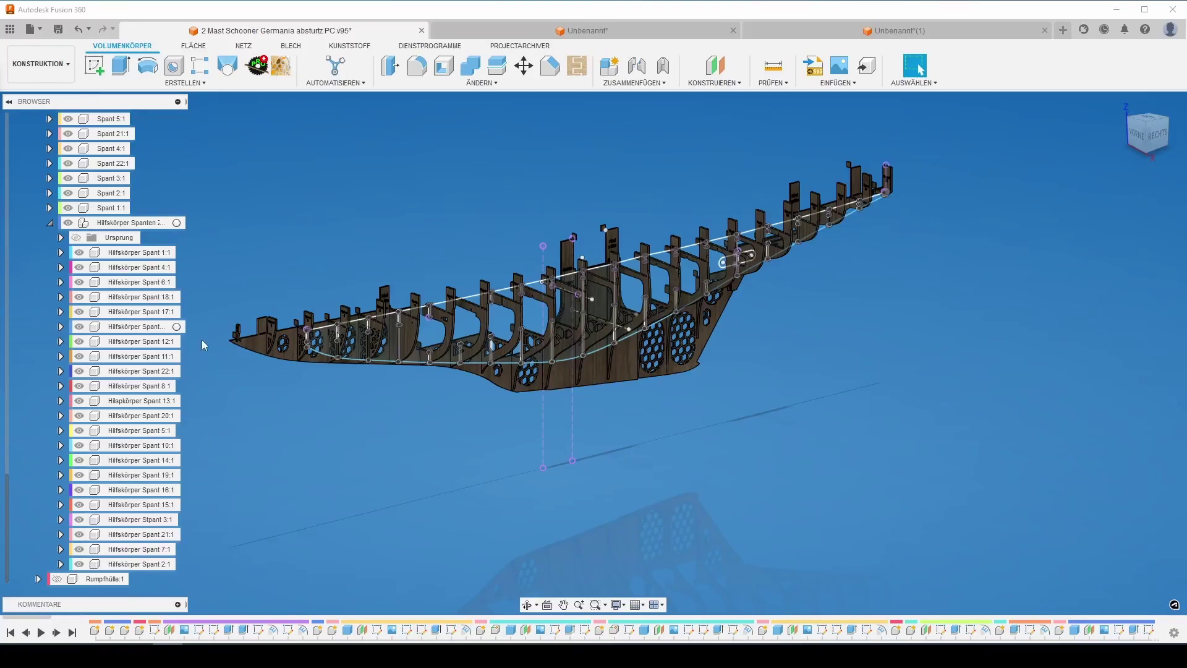
pyautogui.scroll(4, 93, 322)
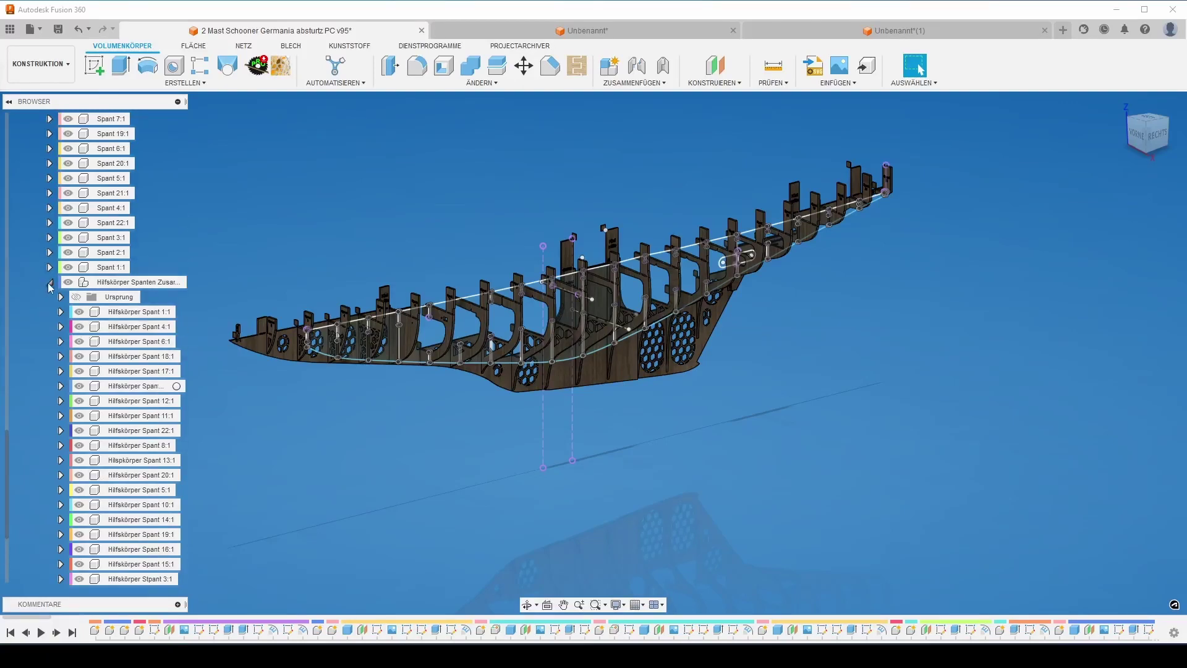
pyautogui.scroll(8, 50, 289)
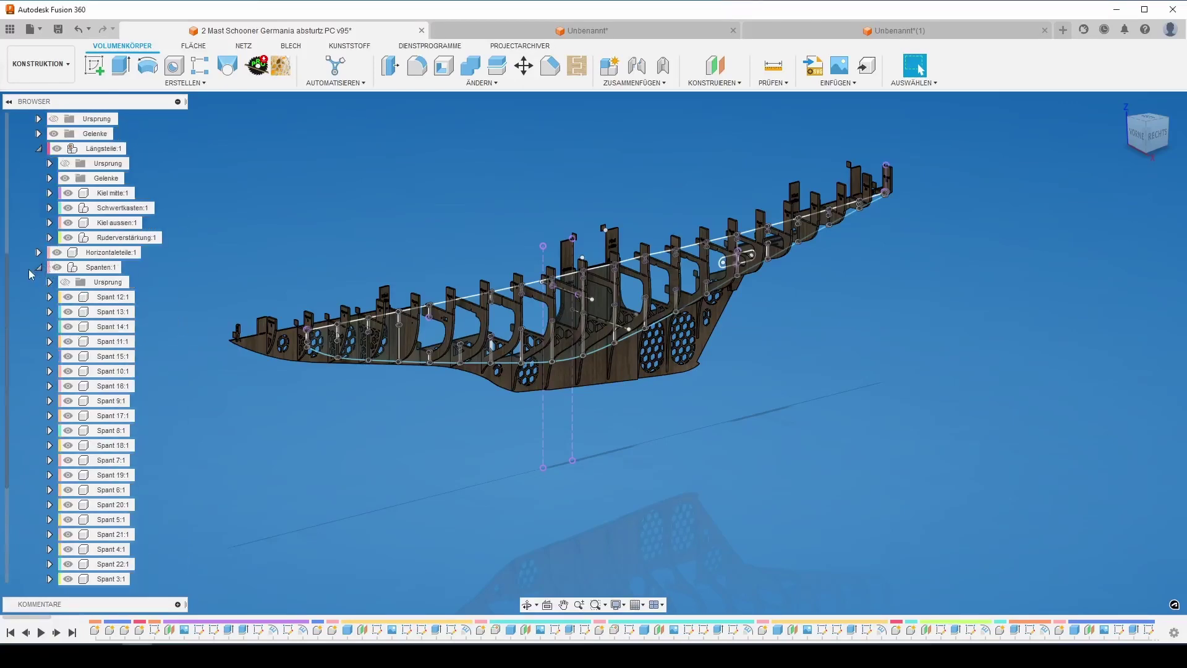
pyautogui.click(39, 267)
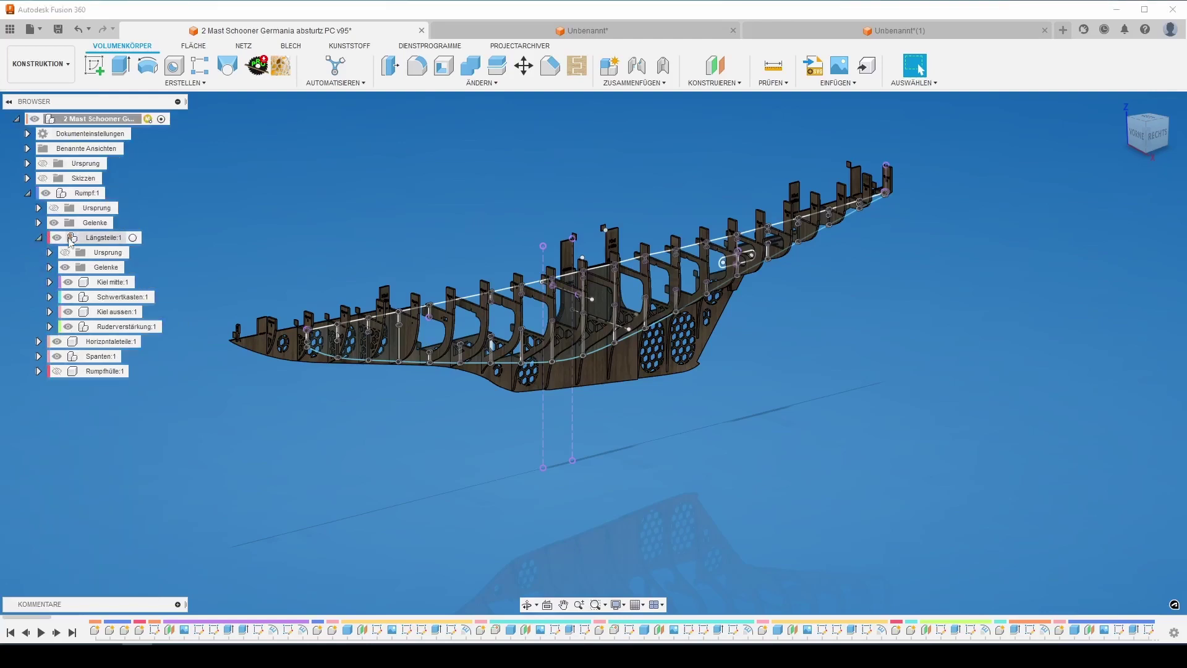
# Step: Activate the Kiel aussen component under Längsteile and expand its sketches
pyautogui.doubleClick(110, 314)
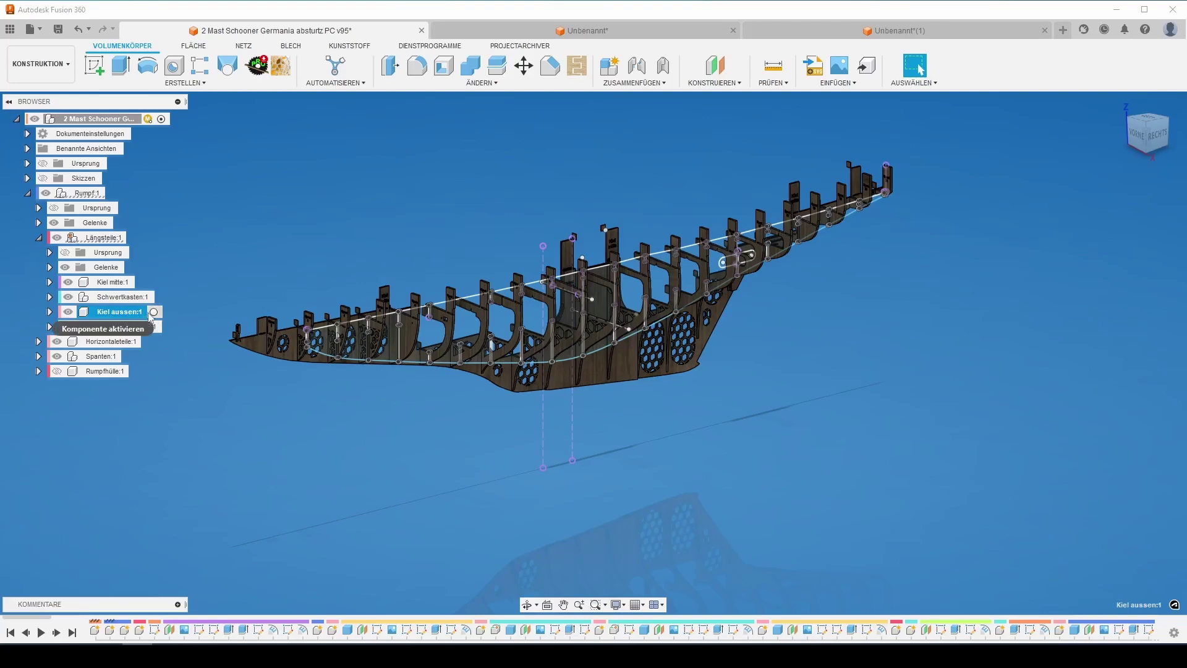
pyautogui.click(50, 312)
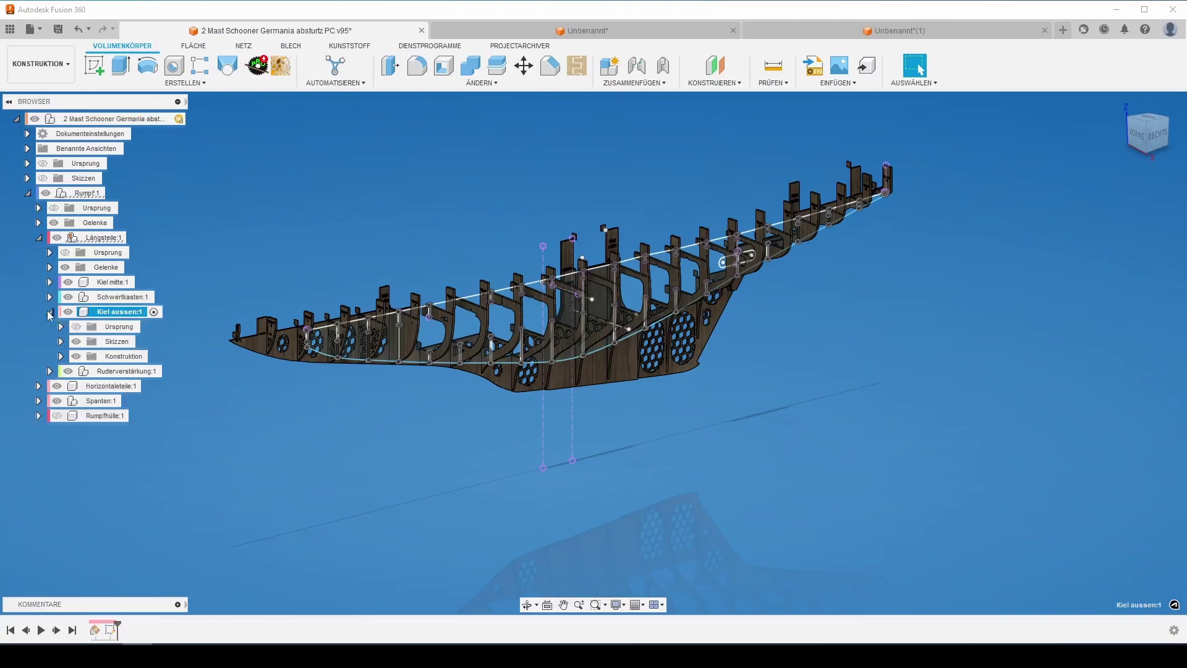
pyautogui.click(61, 342)
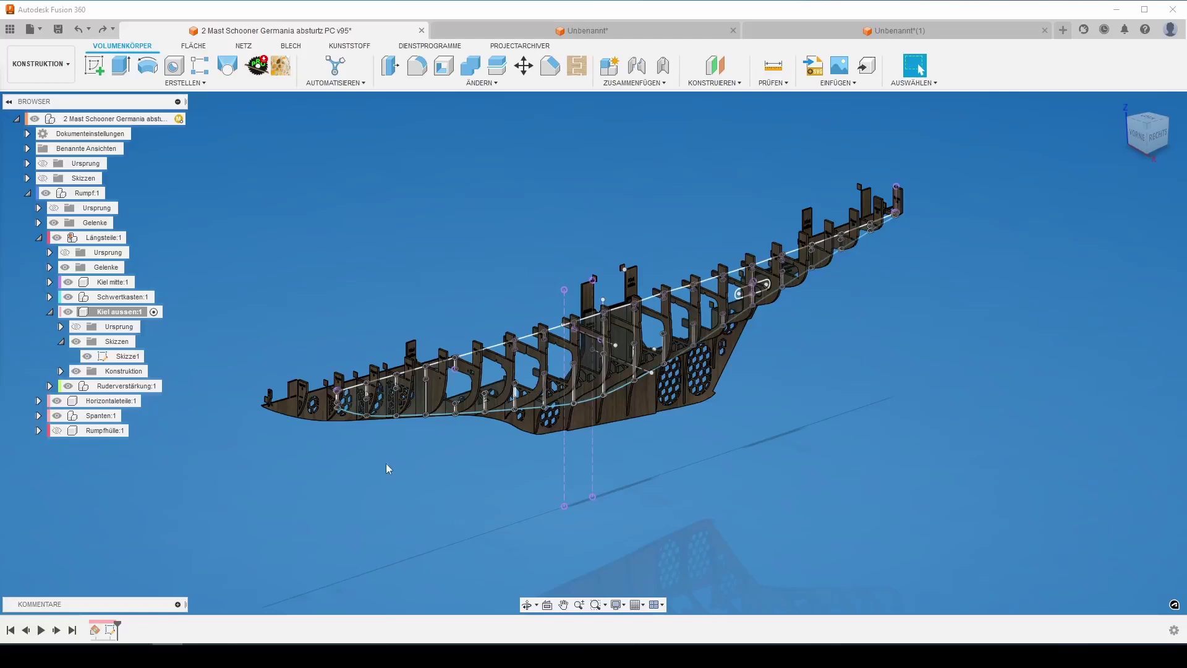
# Step: Extrude the middle profile of Skizze1 in Kiel aussen by -Material4mm as a new component
pyautogui.click(121, 65)
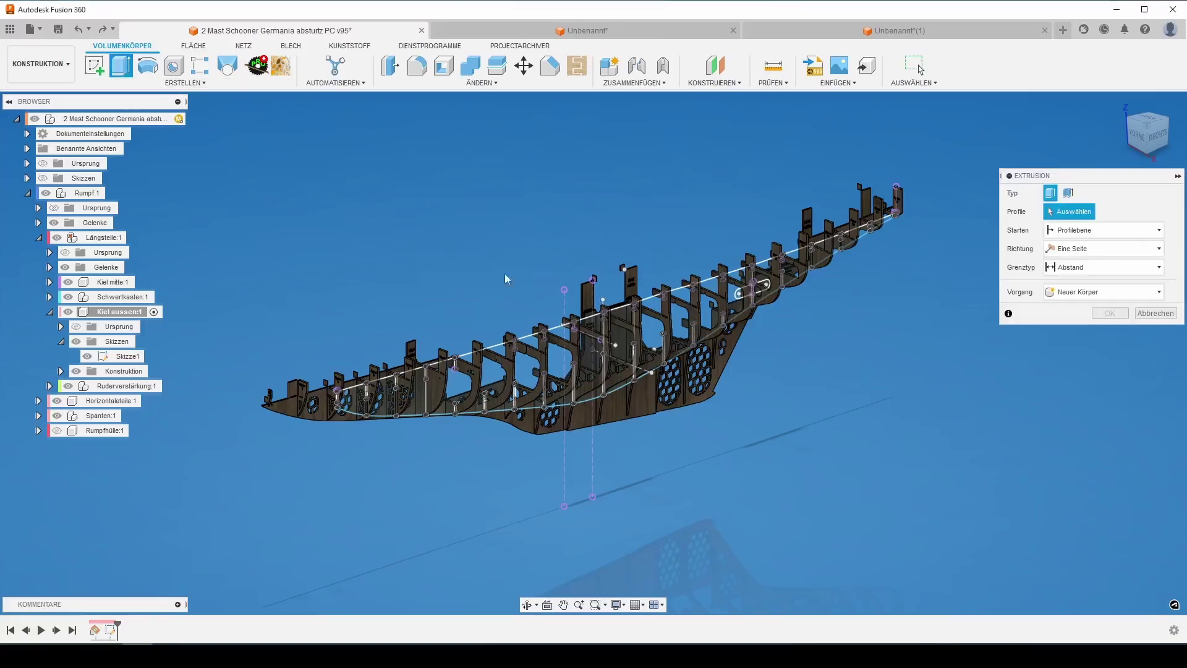
pyautogui.click(619, 337)
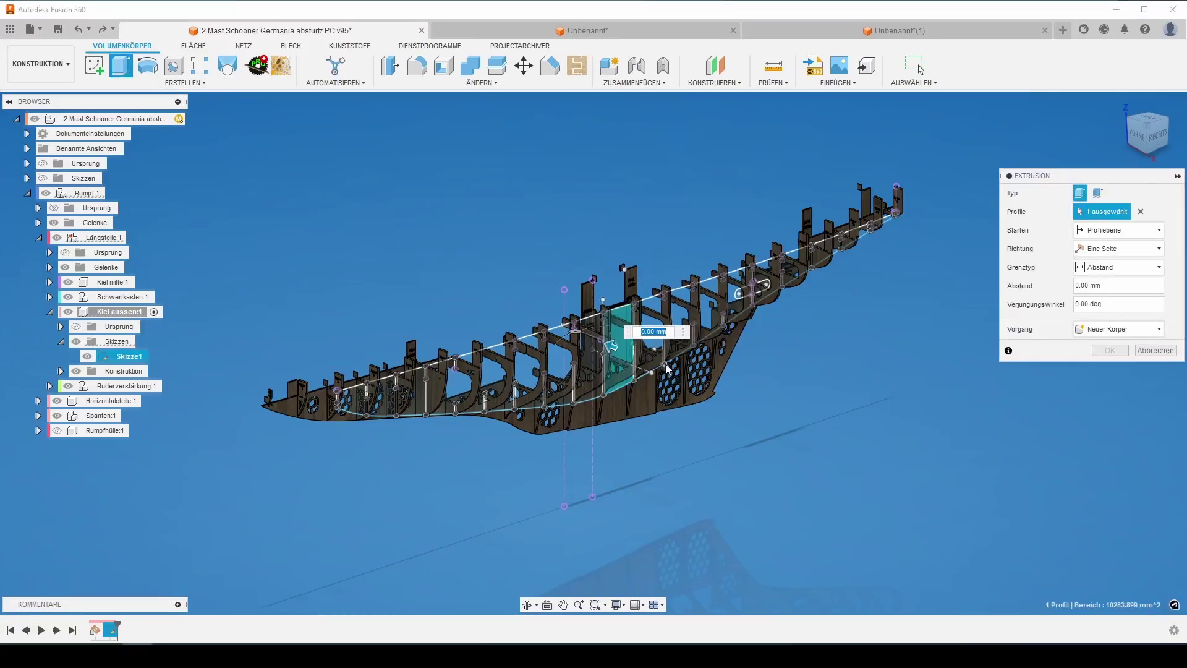
pyautogui.press('BackSpace')
pyautogui.write('-Mat')
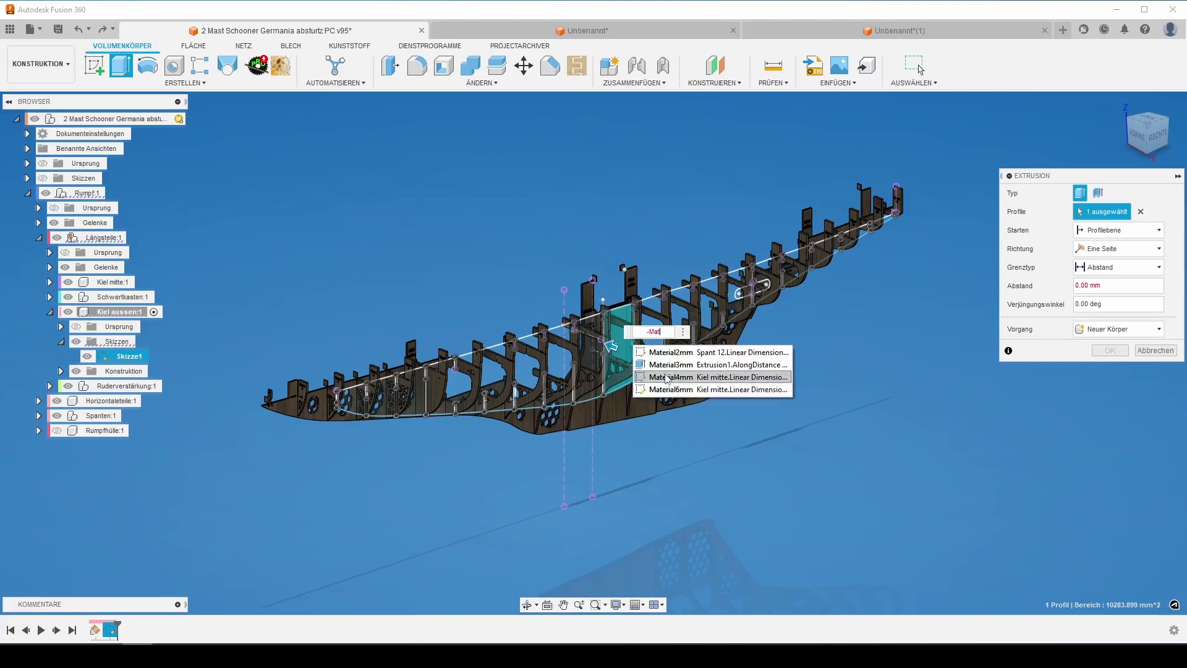
pyautogui.click(666, 377)
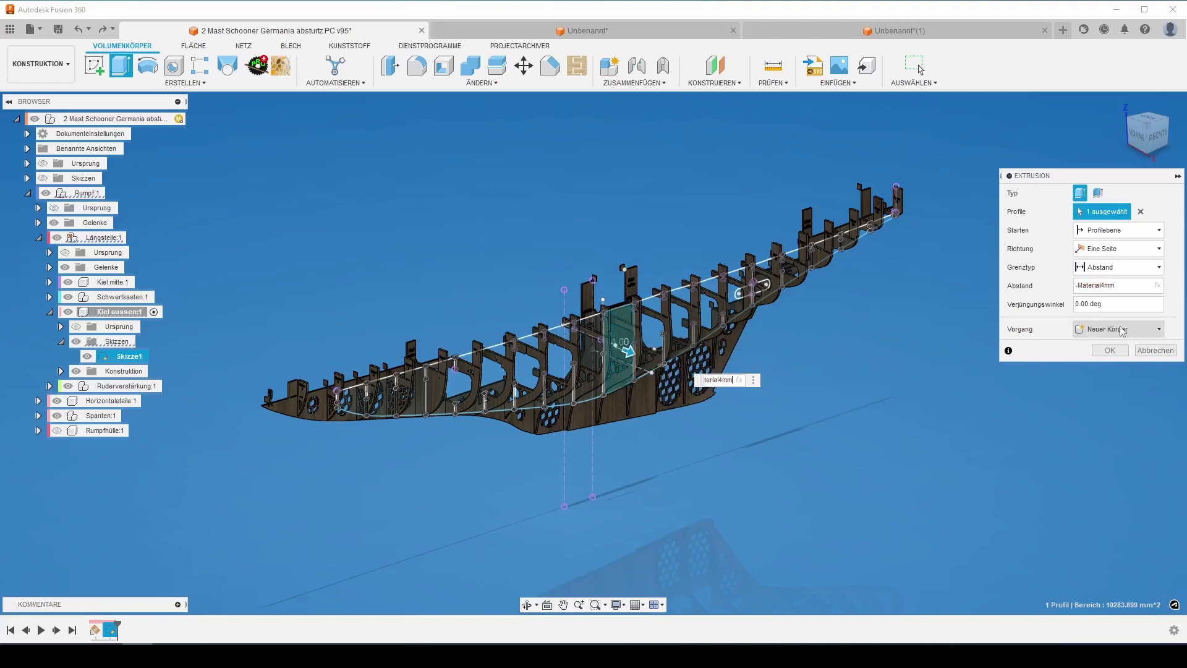
pyautogui.click(1144, 333)
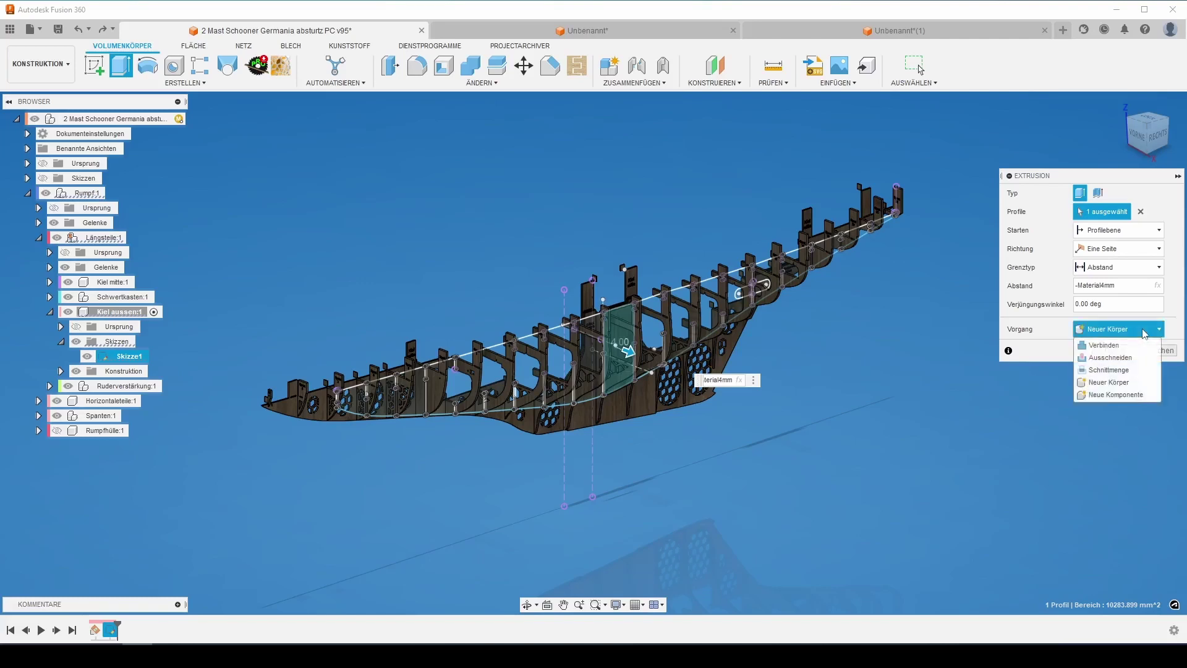
pyautogui.click(1123, 395)
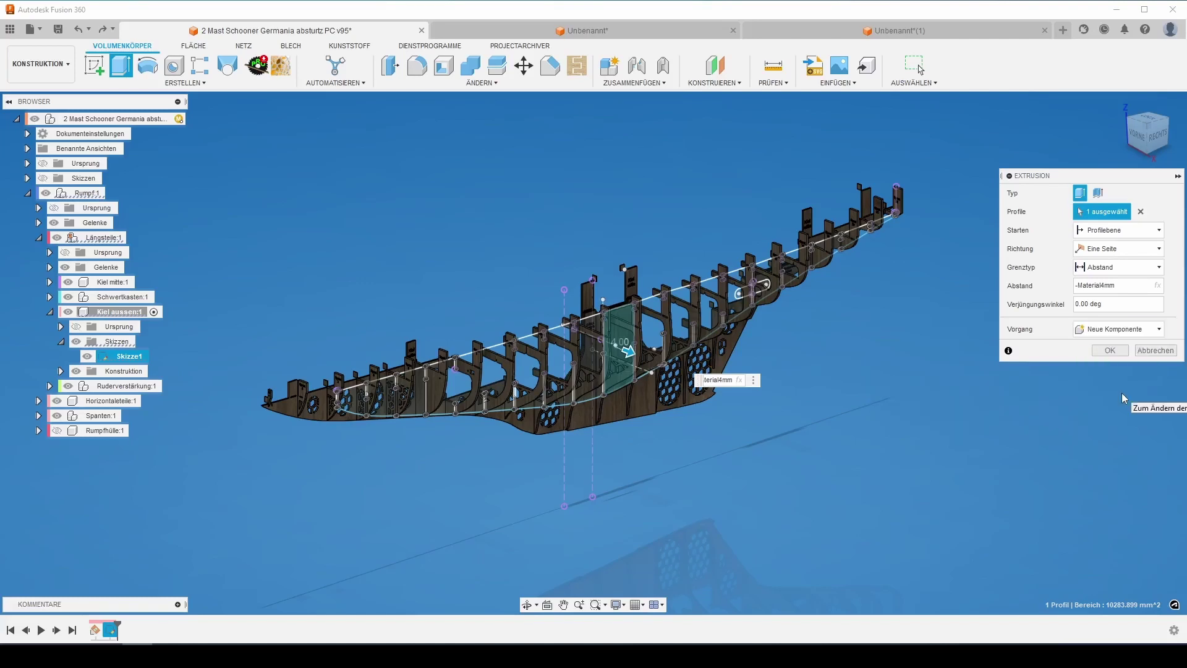
pyautogui.click(1110, 350)
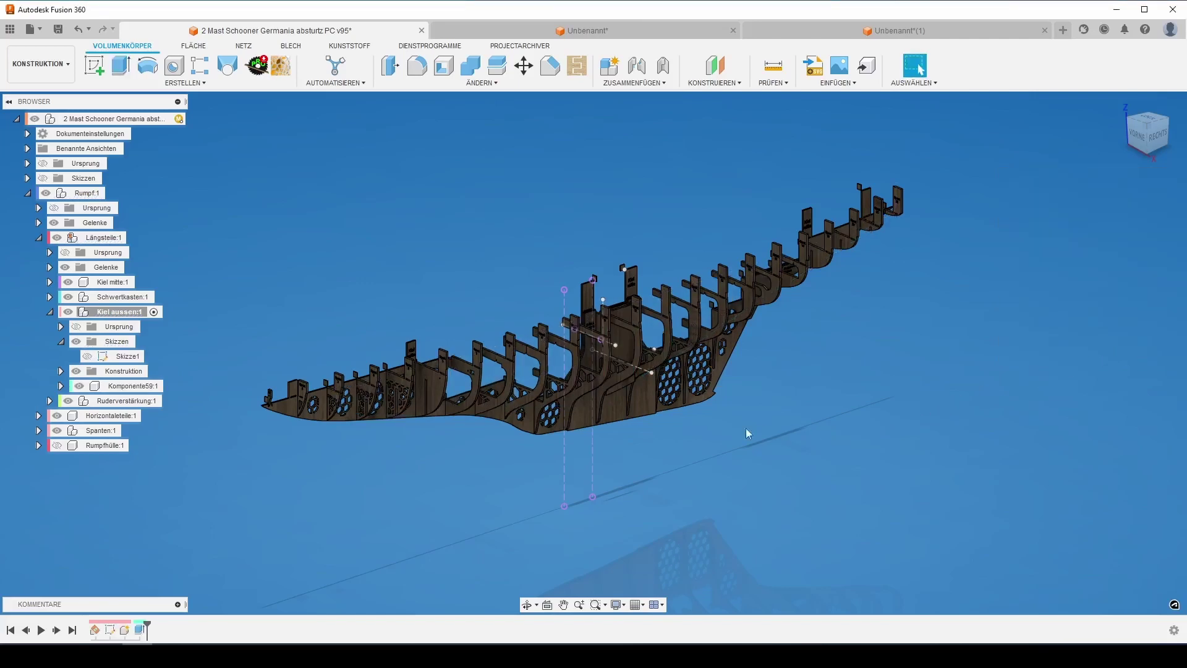
# Step: Rename the extruded component under Kiel aussen as Kiel aussen Teil mitte
pyautogui.doubleClick(126, 386)
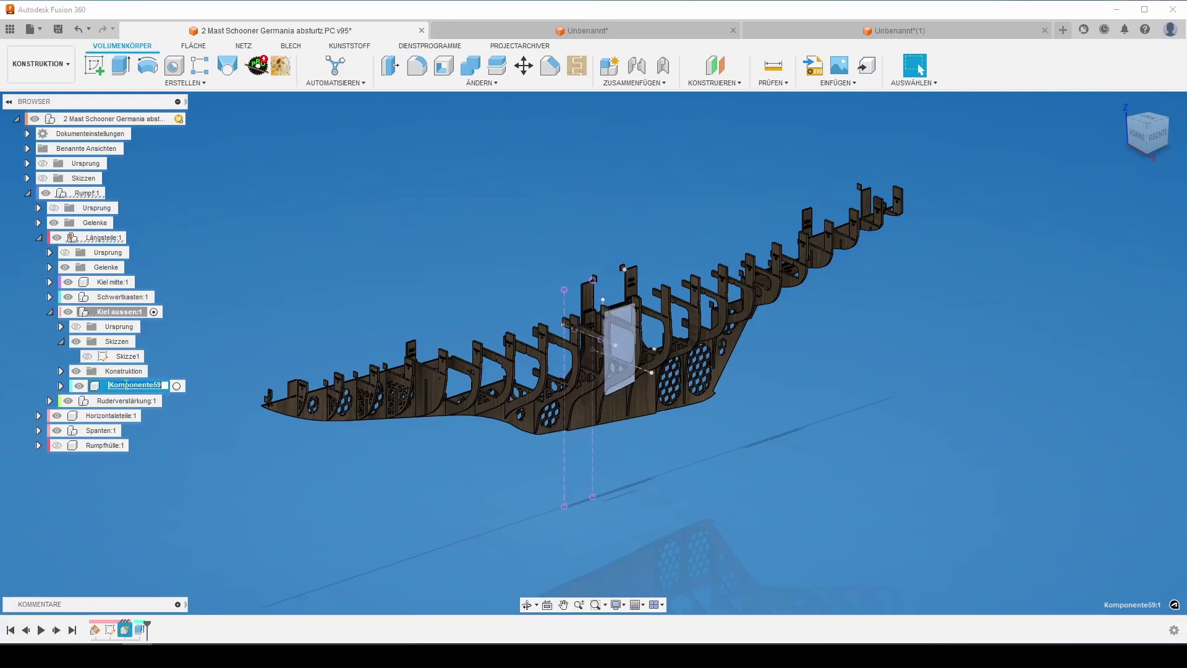
pyautogui.write('Kiel aussen Teil mitte')
pyautogui.press('Return')
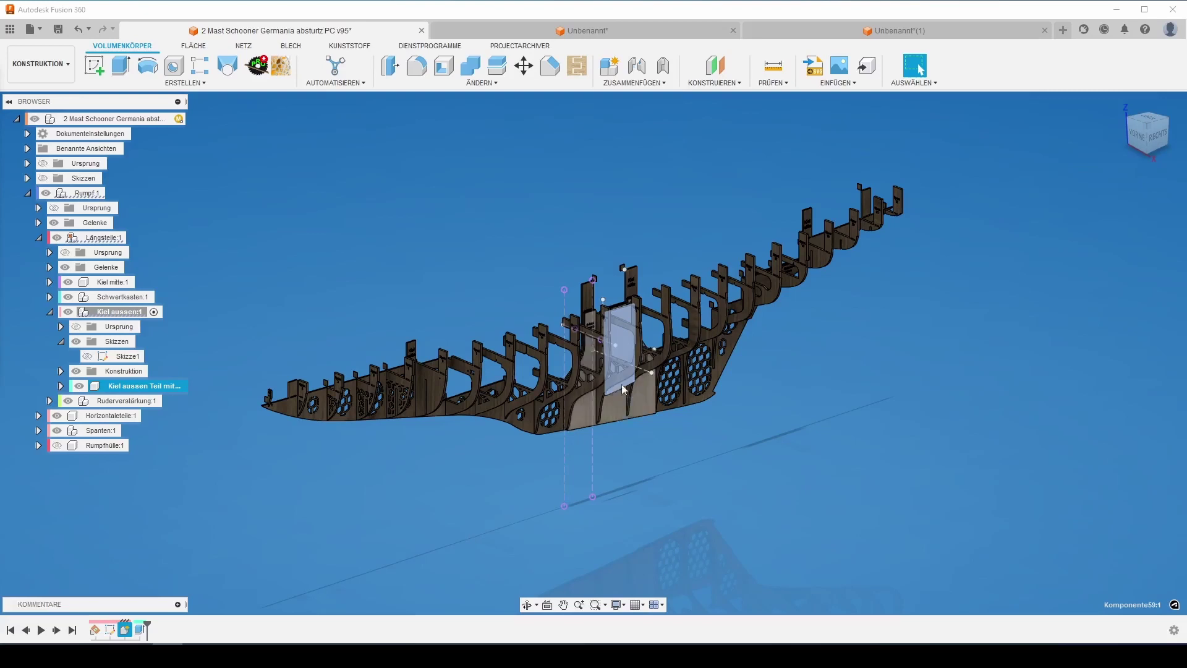
# Step: Create a rigid as-built joint between Kiel aussen Teil mitte and the Kiel mitte component
pyautogui.click(662, 67)
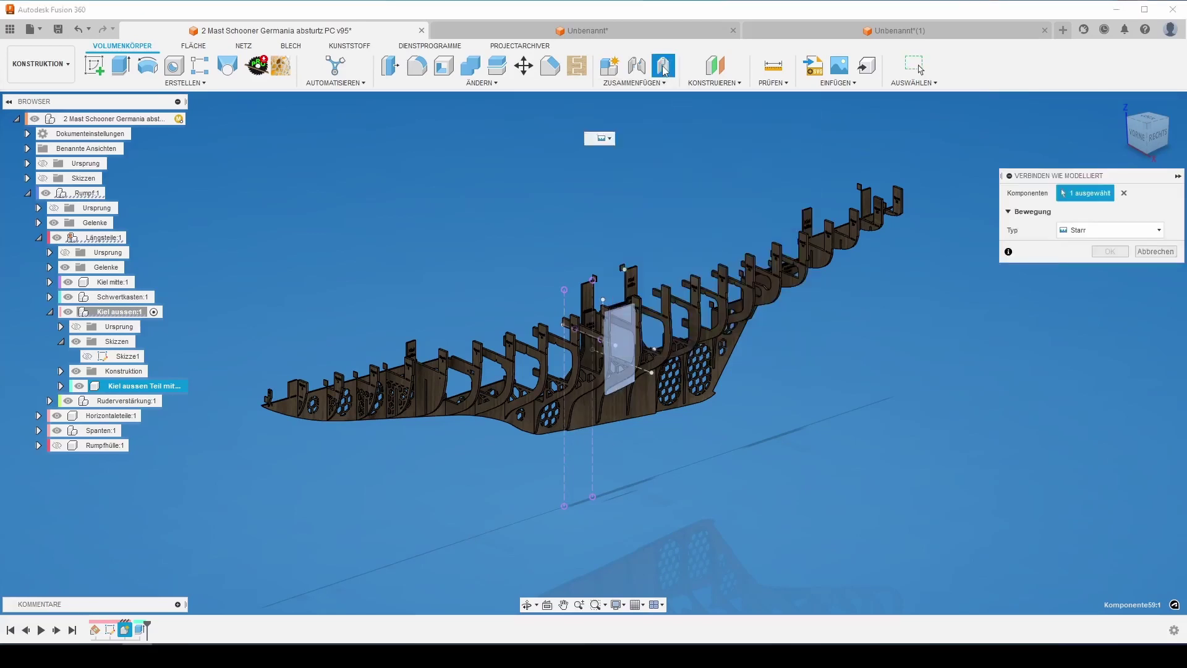
pyautogui.click(588, 300)
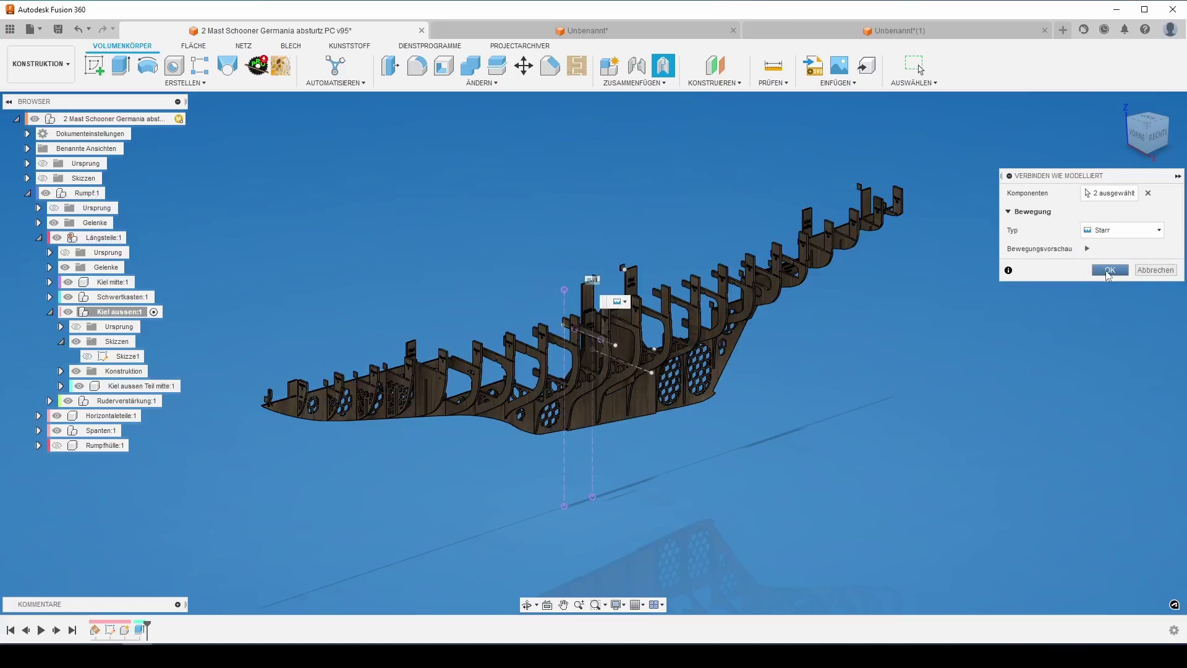
pyautogui.click(1106, 271)
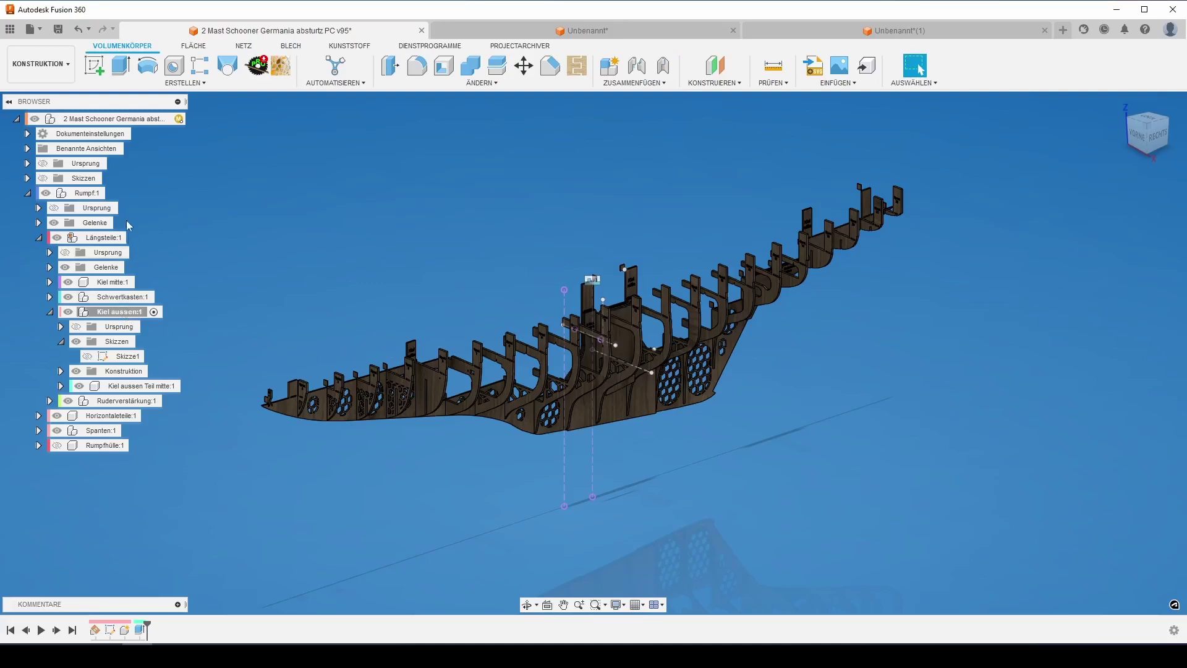
# Step: Rename the new rigid joint under Längsteile as Kiel Kiel aussen mitte and hide it
pyautogui.click(38, 222)
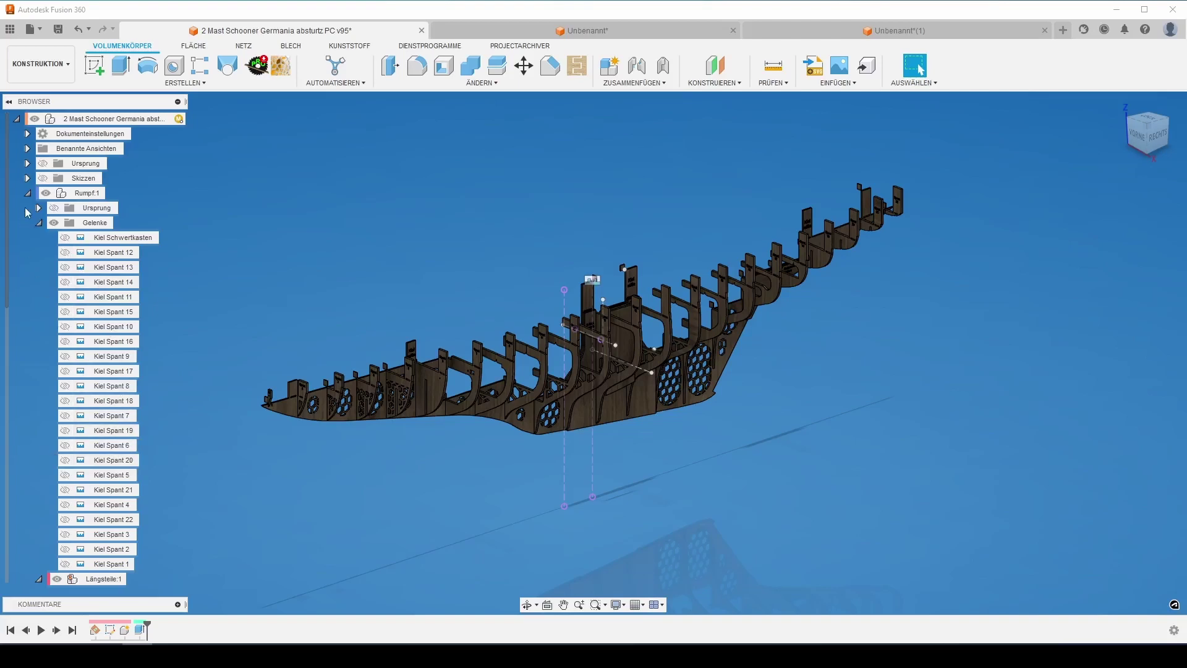
pyautogui.click(38, 222)
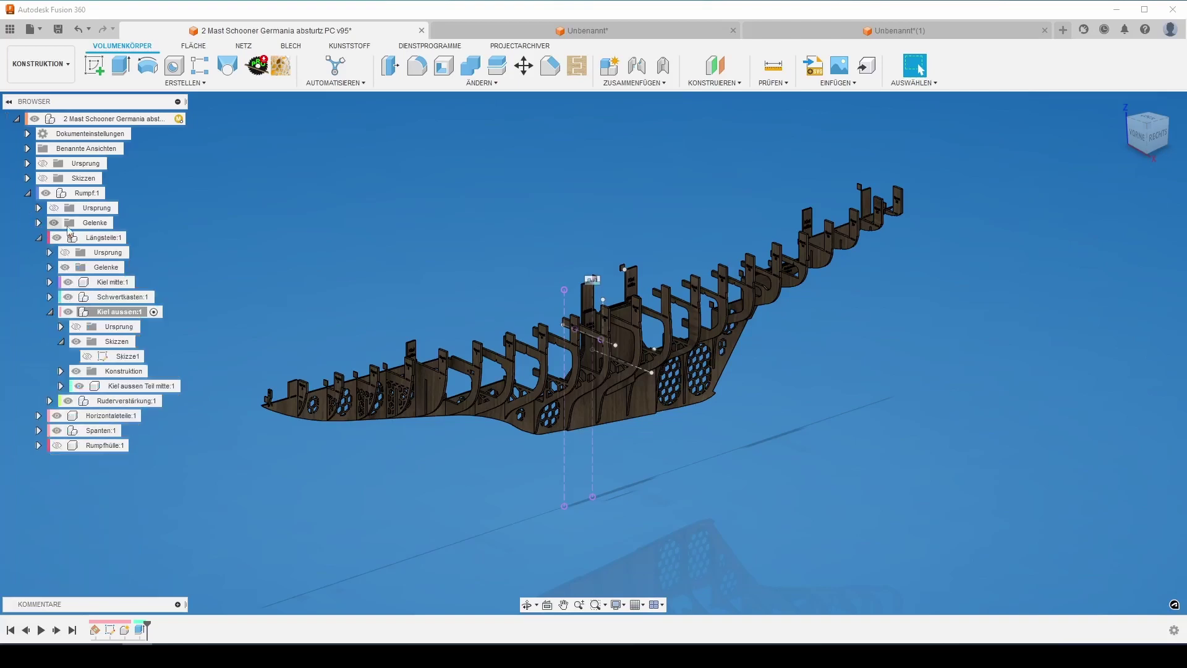
pyautogui.click(598, 279)
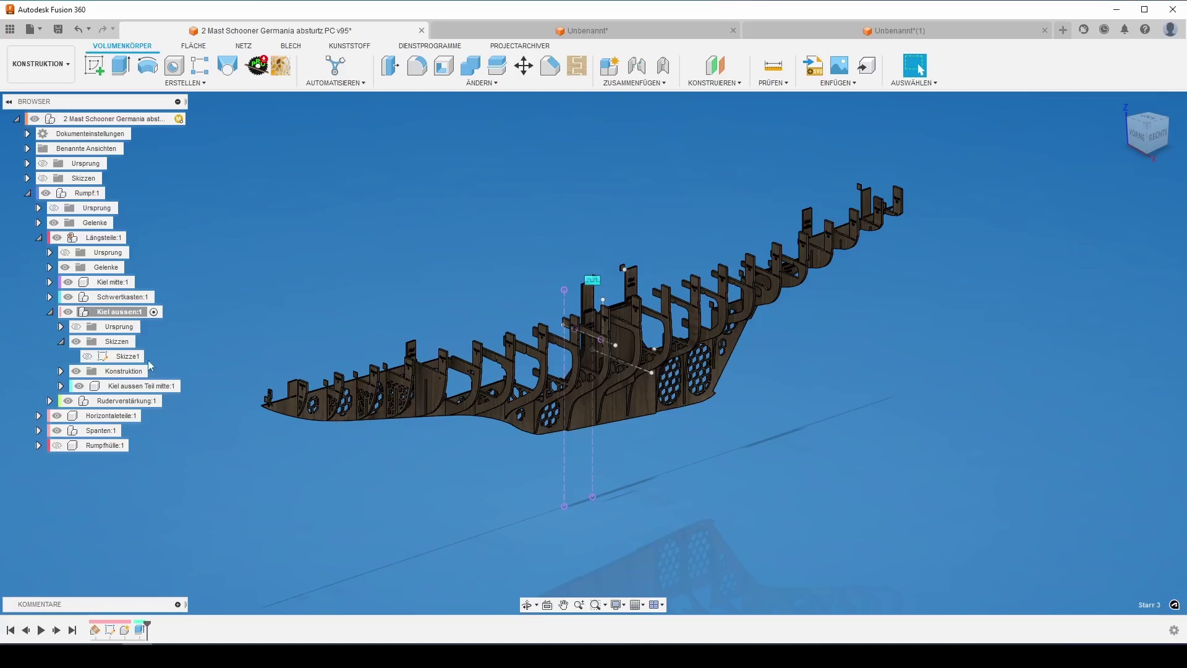
pyautogui.click(49, 267)
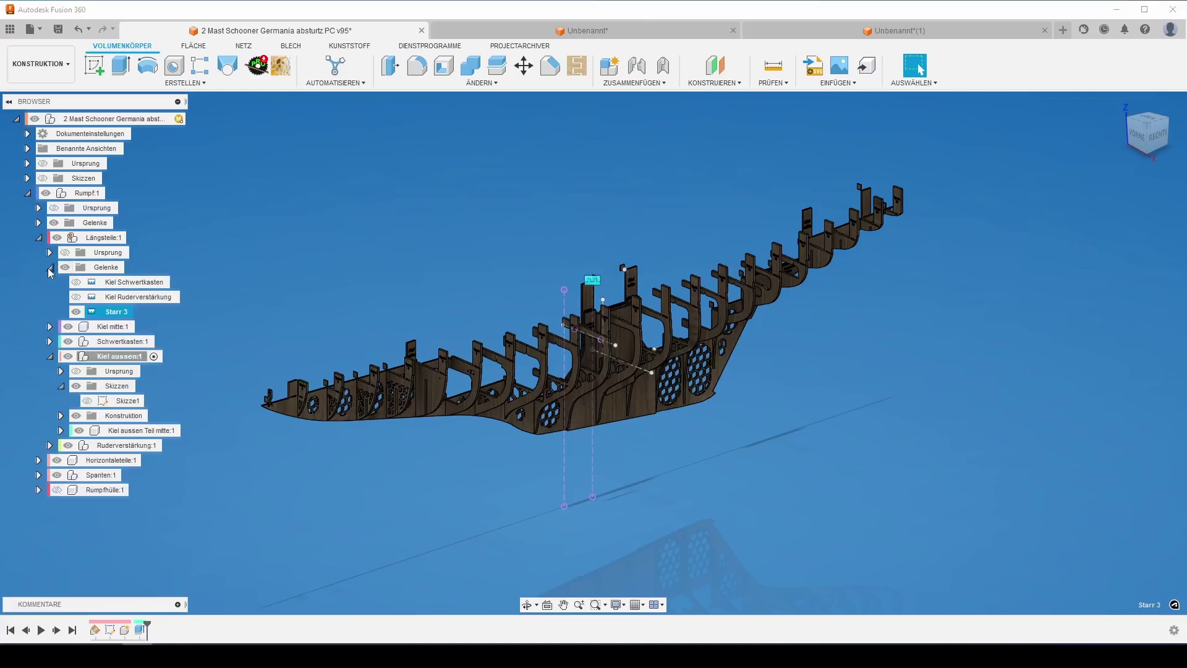
pyautogui.doubleClick(117, 311)
pyautogui.write('Kiel Kiel aussen mitte')
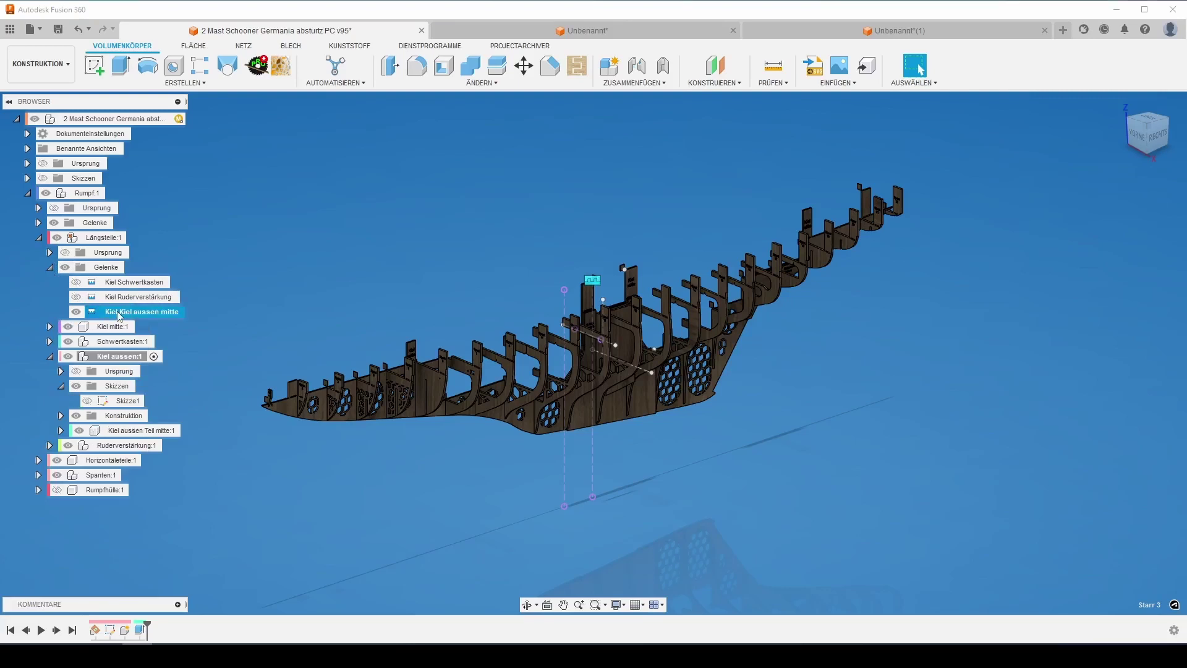
pyautogui.click(78, 312)
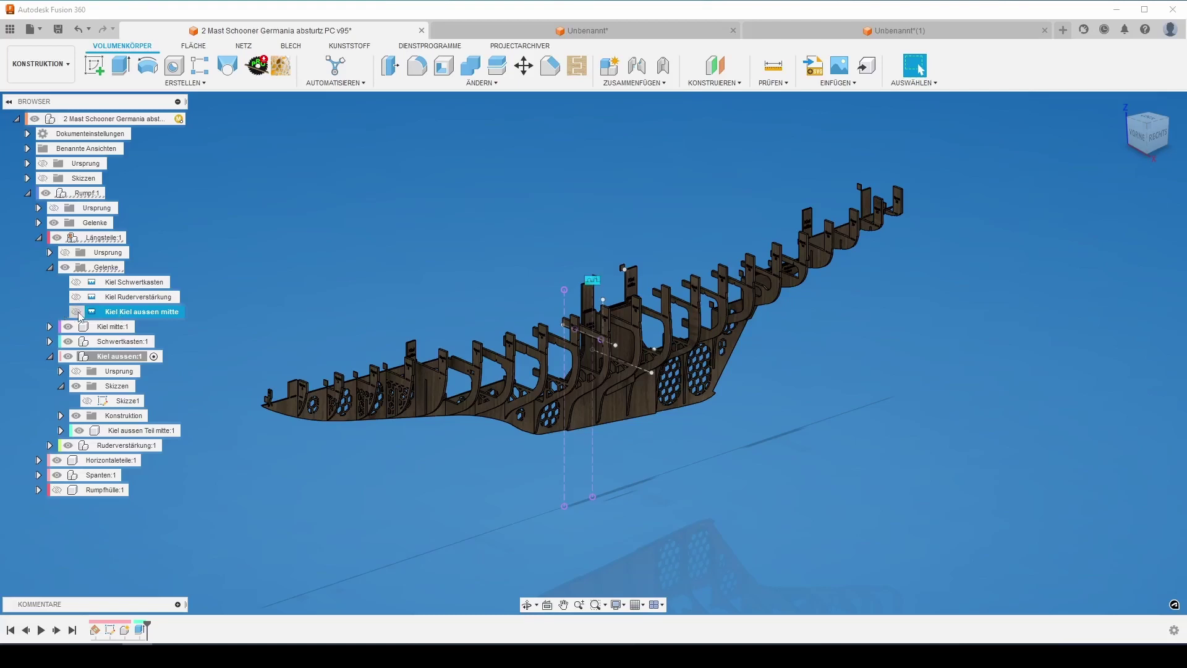
pyautogui.click(50, 269)
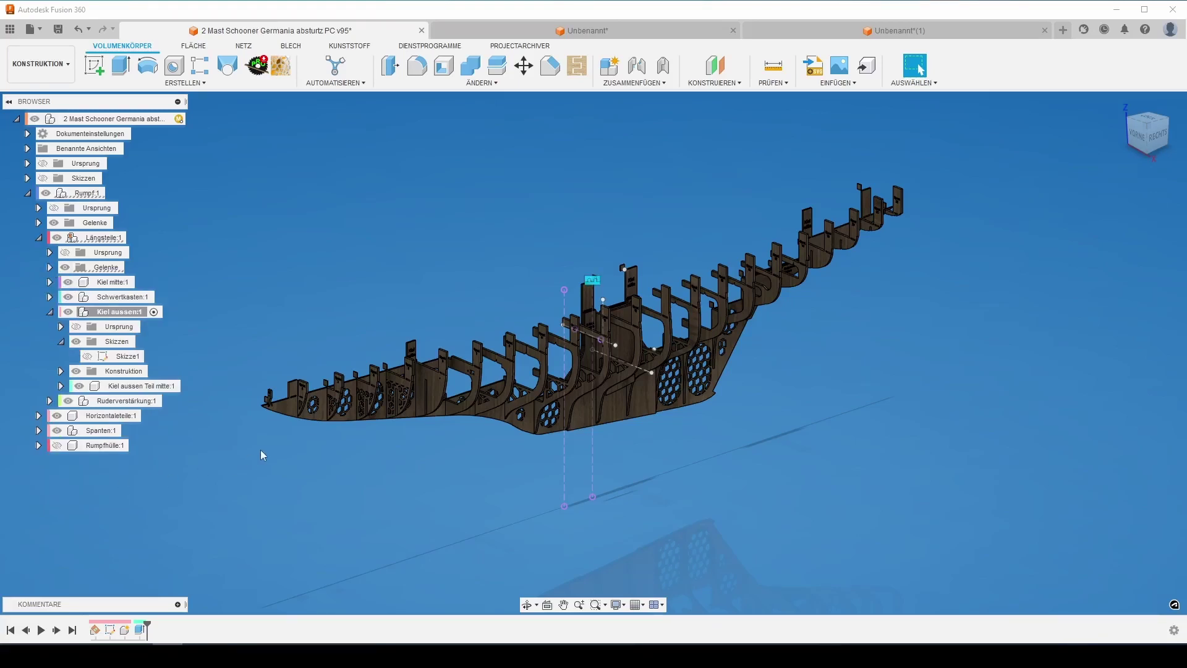
# Step: Show Skizze1 of Kiel aussen and extrude the profile directly forward of the middle part by -Material4mm as a new component
pyautogui.click(87, 357)
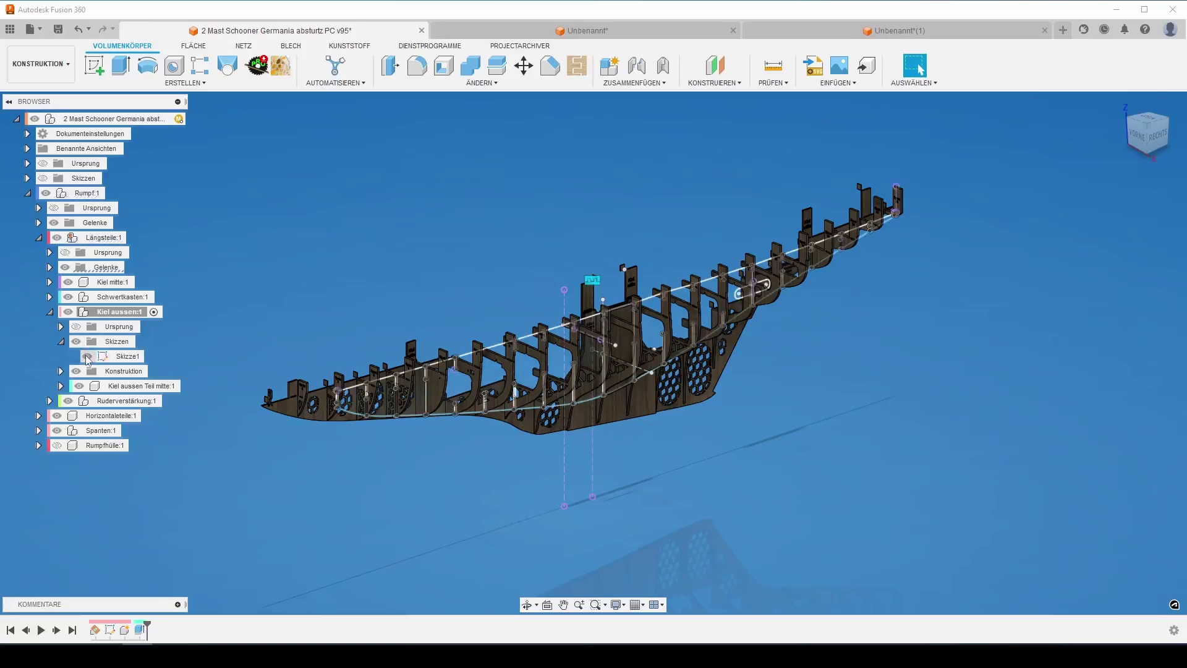
pyautogui.press('e')
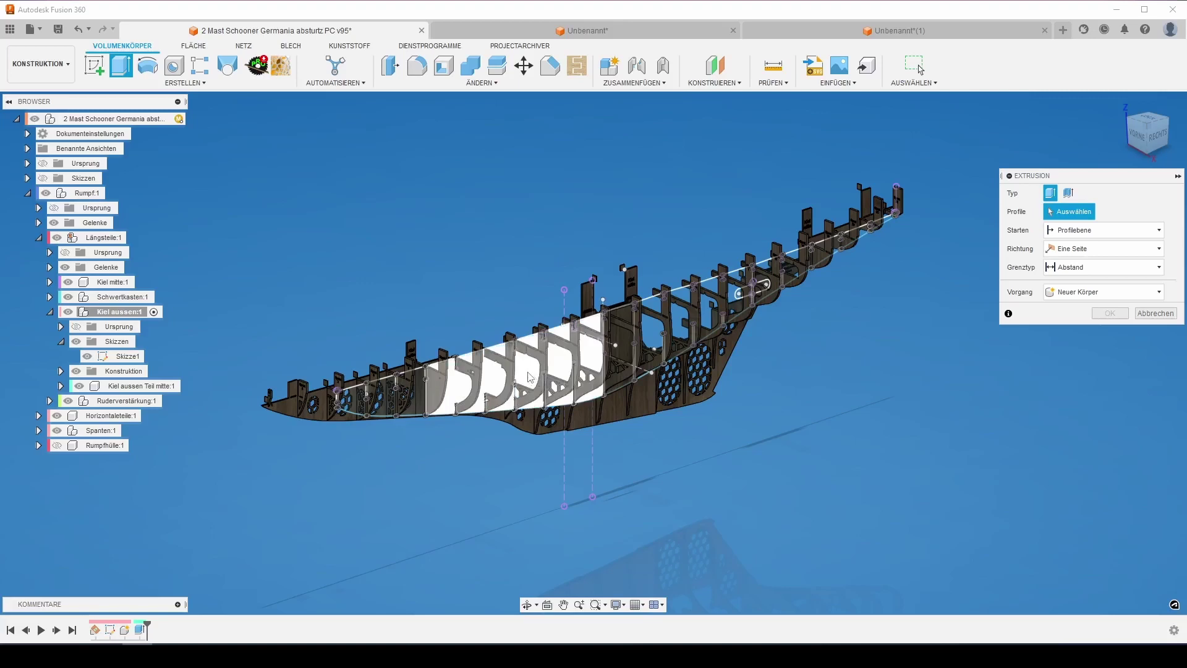
pyautogui.click(530, 377)
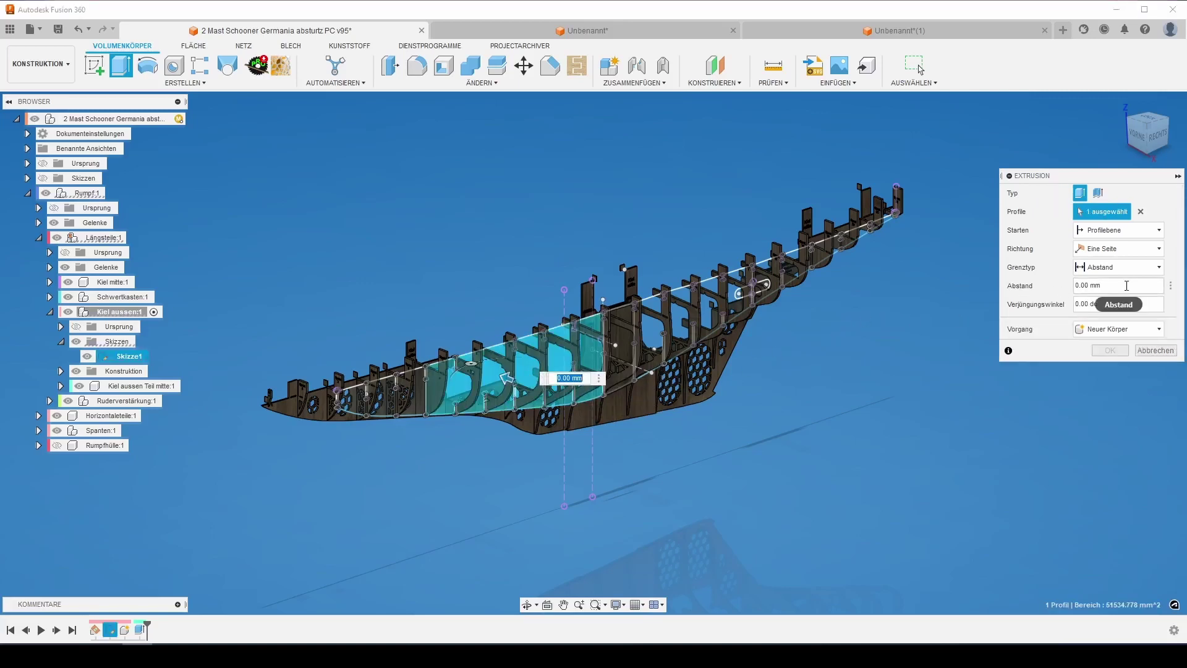
pyautogui.click(1038, 286)
pyautogui.write('-')
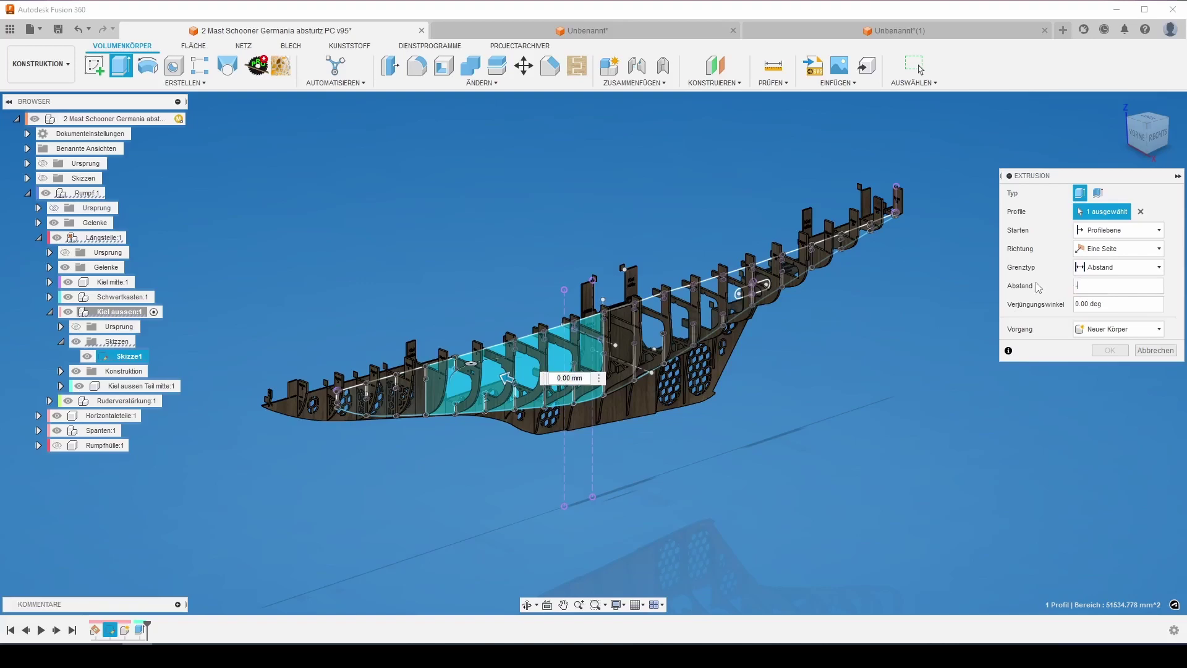
pyautogui.write('mat')
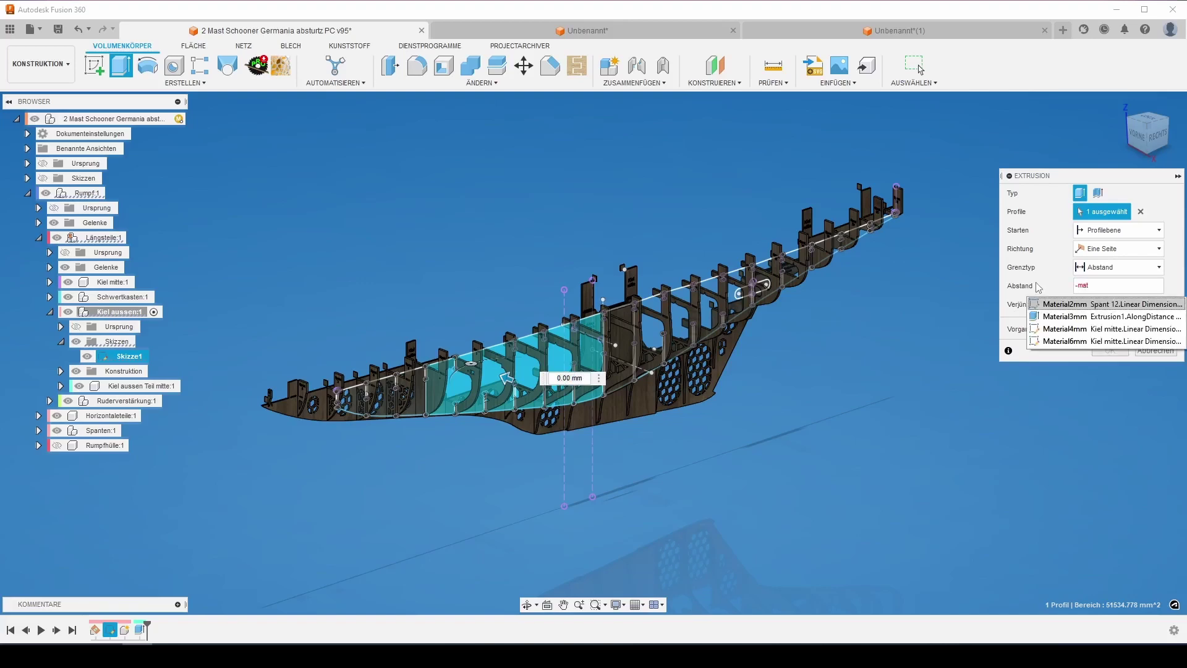
pyautogui.click(1057, 328)
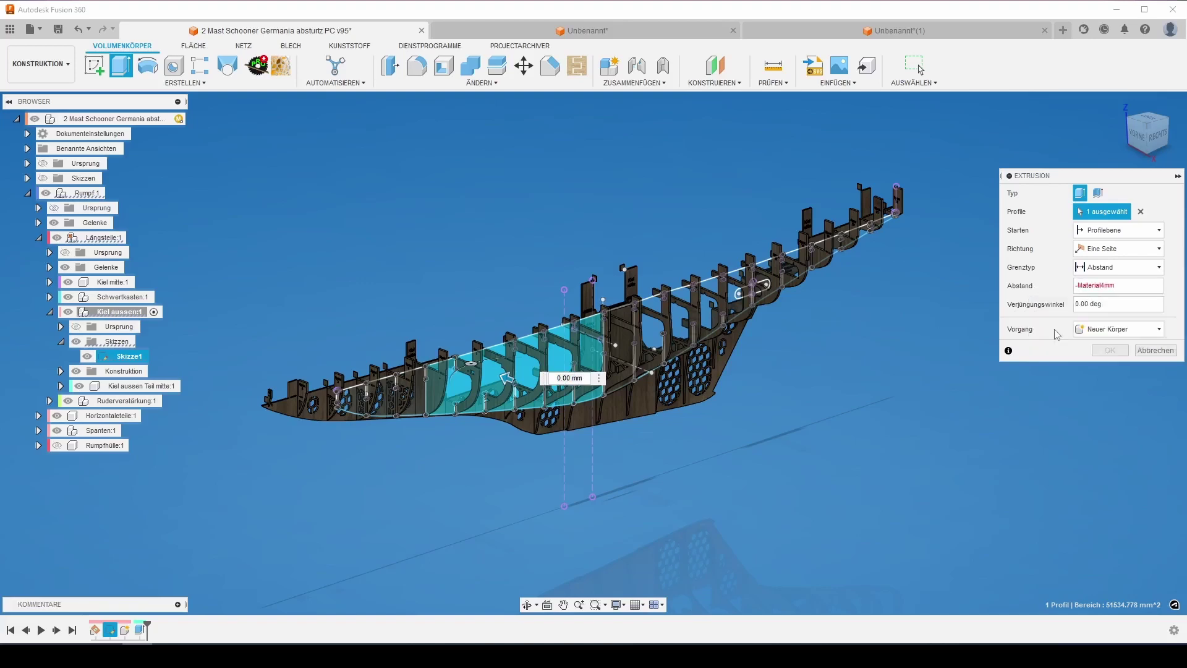
pyautogui.click(1089, 332)
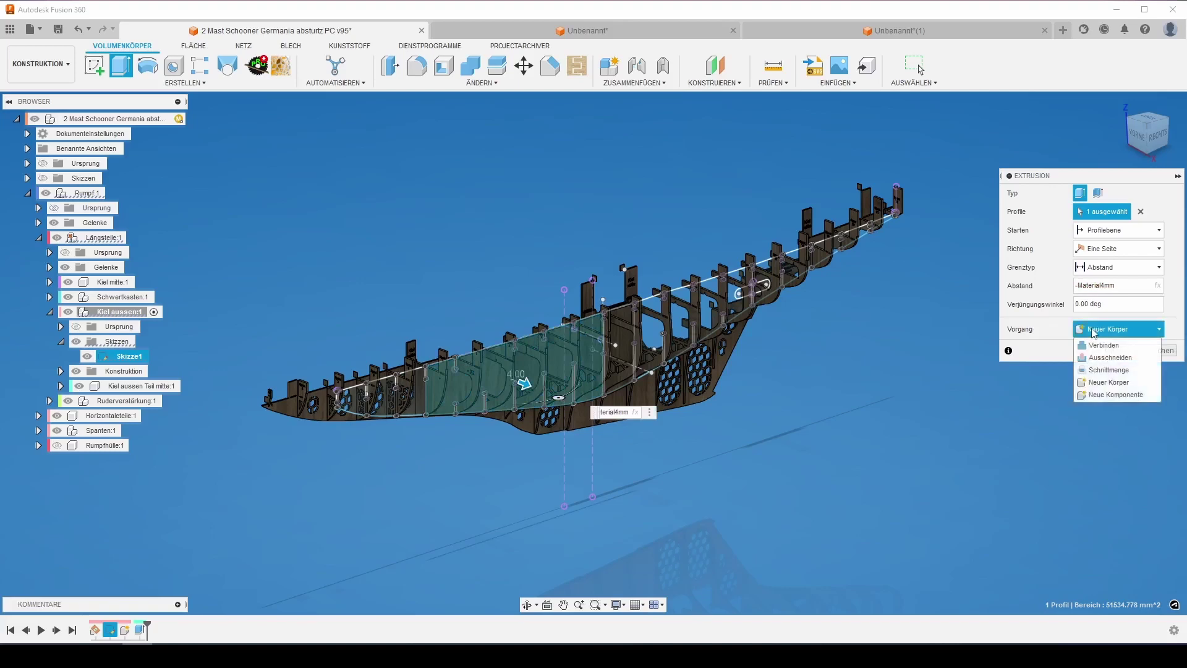
pyautogui.click(1098, 394)
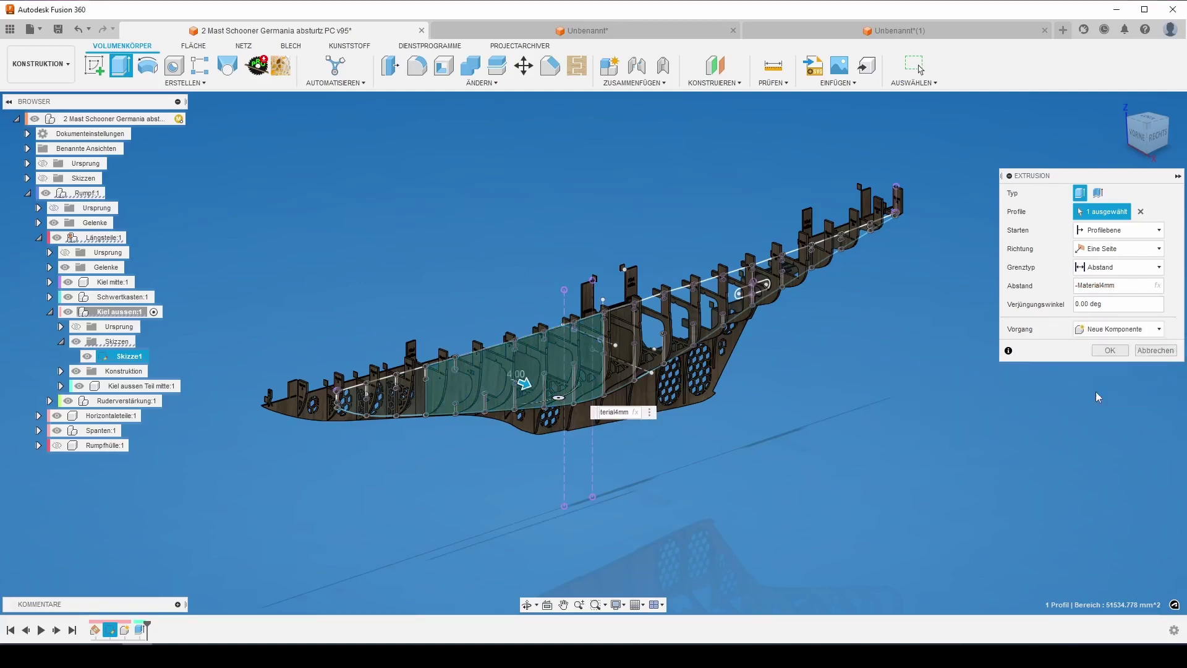
pyautogui.click(1109, 351)
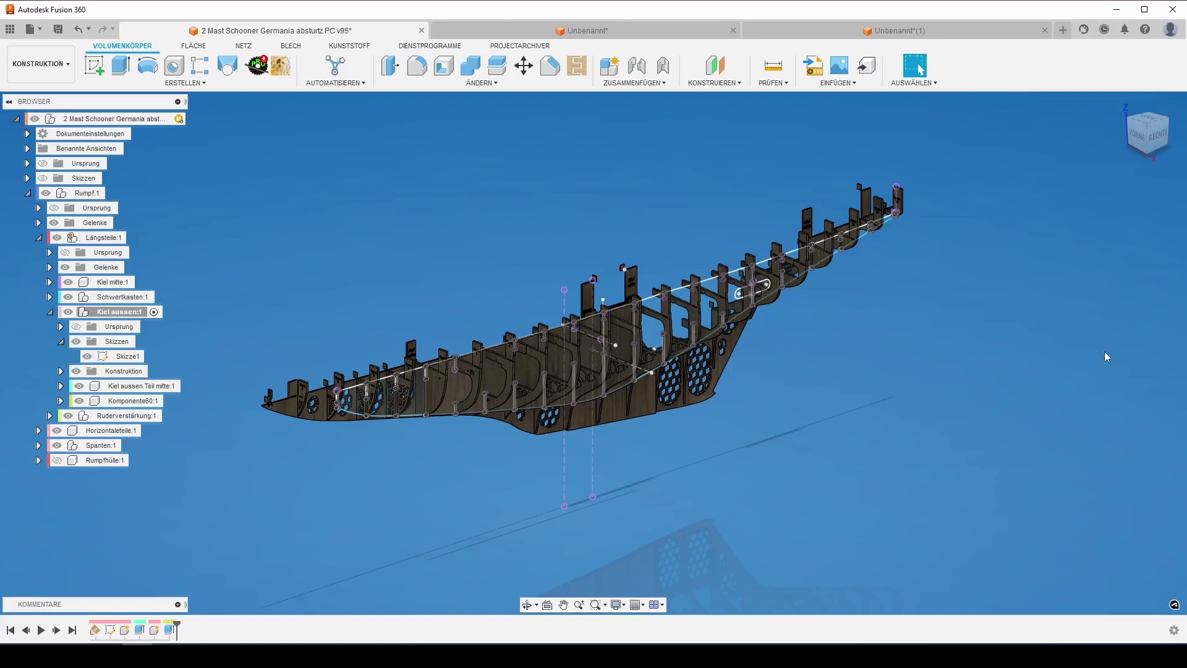
# Step: Rename the newly extruded component under Kiel aussen as Kiel aussen mv
pyautogui.click(120, 403)
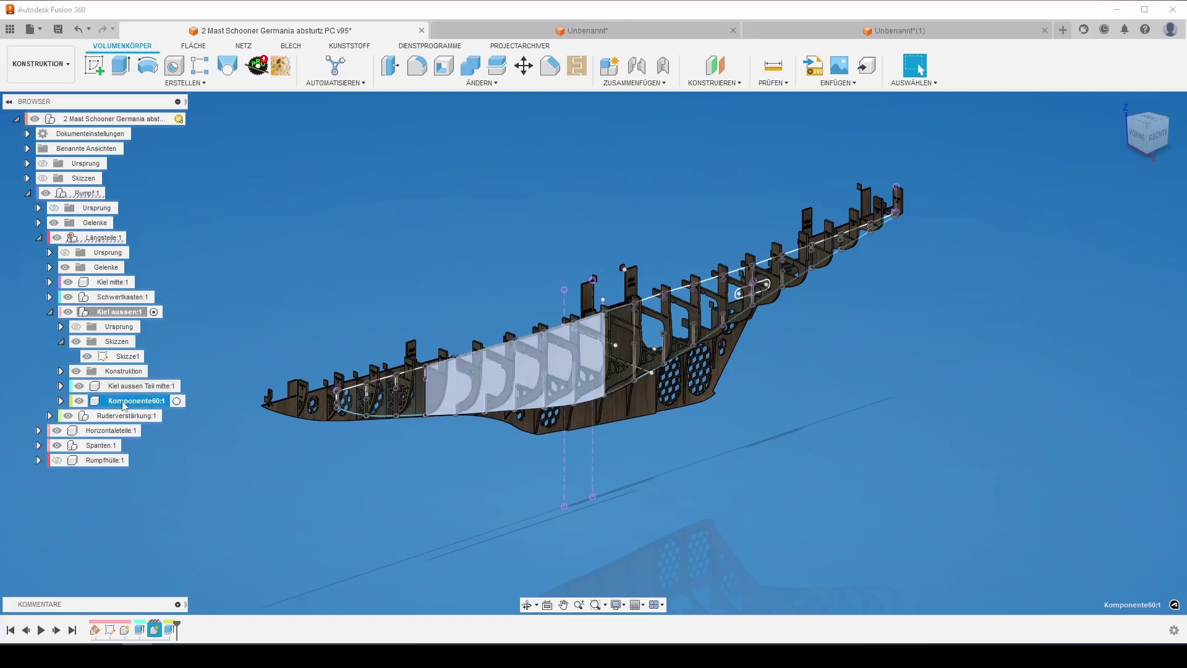
pyautogui.doubleClick(123, 405)
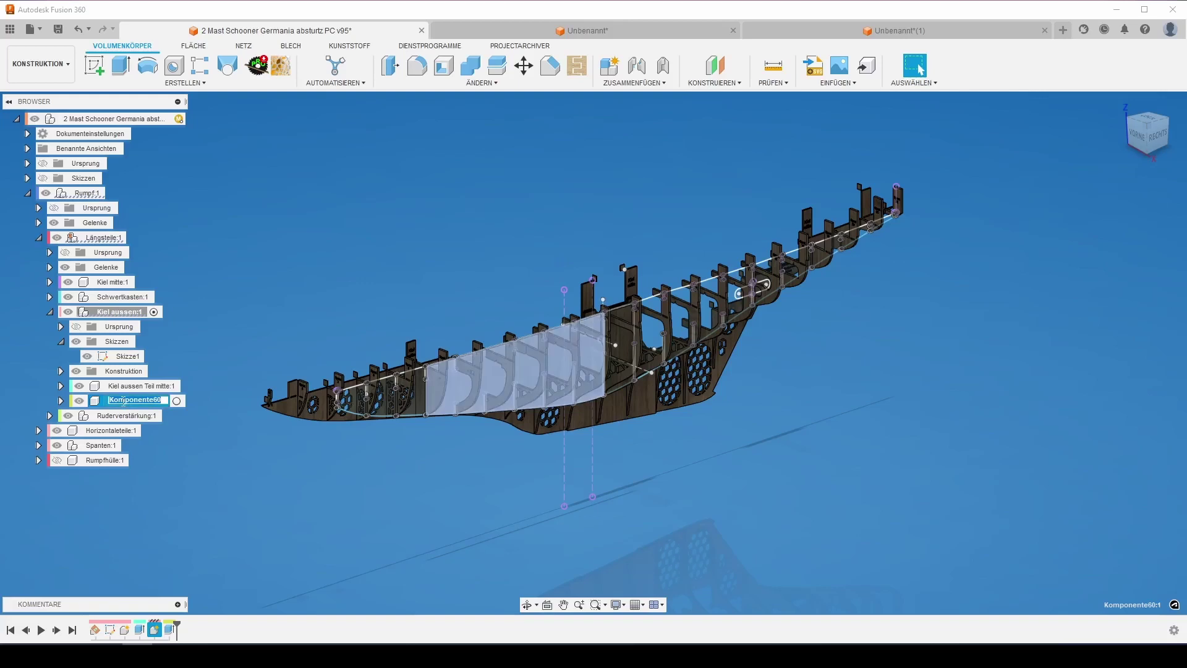
pyautogui.write('Kiel aussen mv')
pyautogui.press('Return')
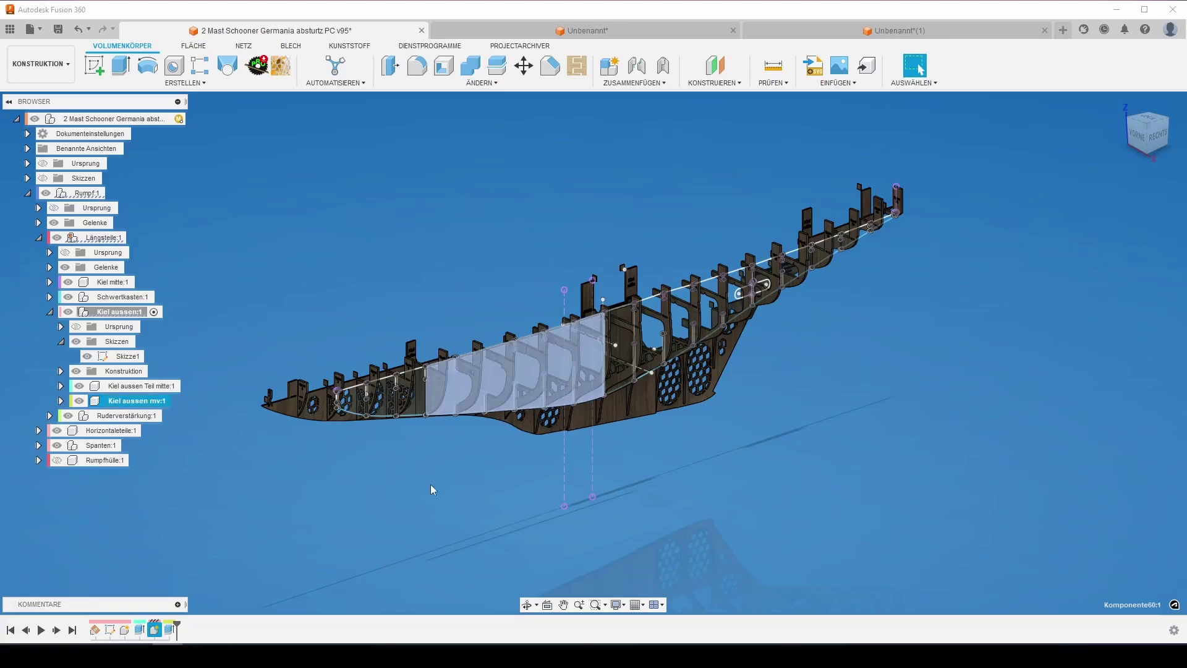
# Step: Create a rigid as-built joint between Kiel aussen mv and Kiel aussen Teil mitte
pyautogui.click(659, 70)
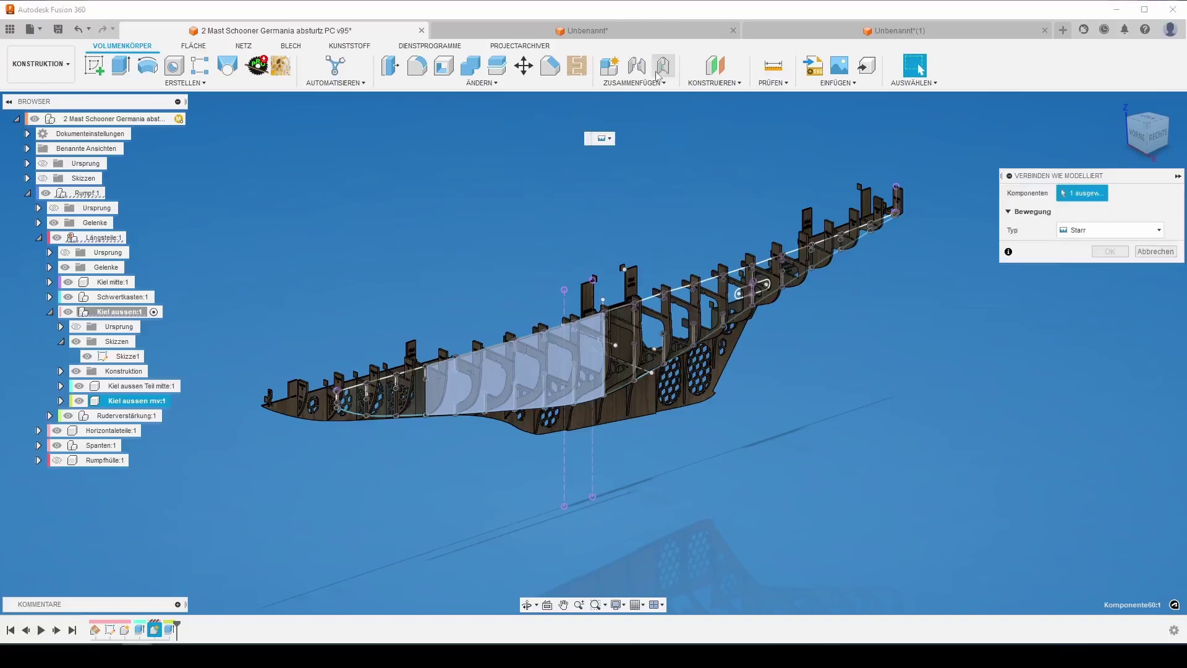
pyautogui.click(628, 344)
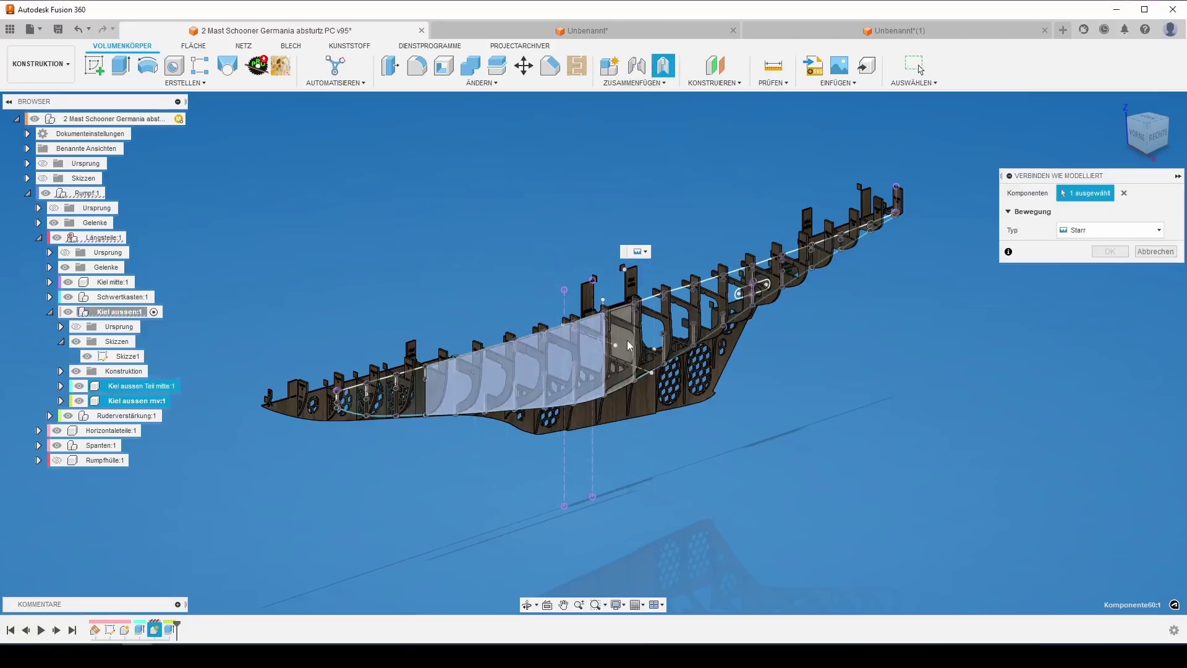
pyautogui.click(626, 339)
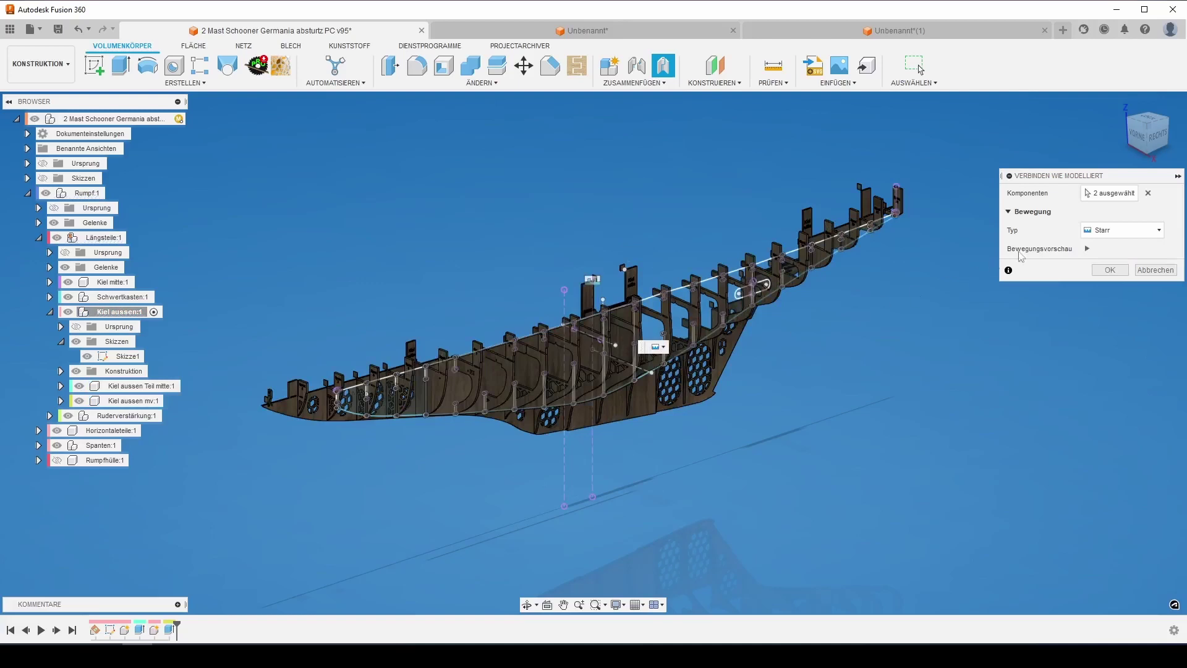
pyautogui.click(1109, 270)
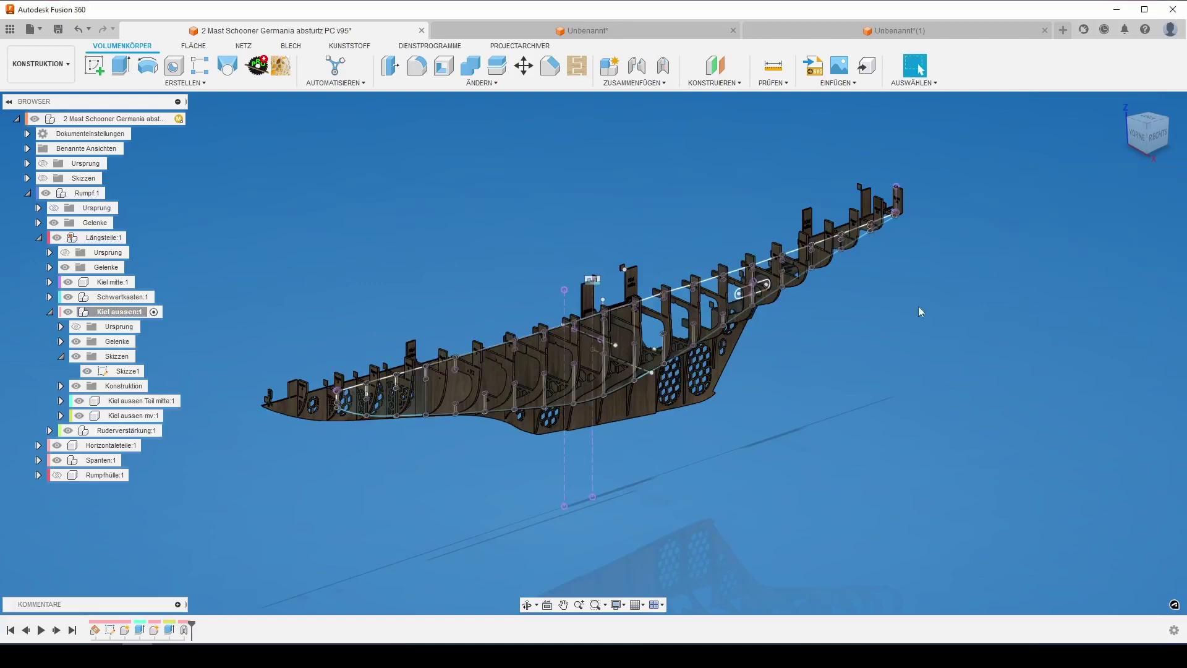
# Step: Rename the rigid joint inside Kiel aussen as kiel aussen mitte Kiel aussn mv and hide it
pyautogui.click(62, 341)
pyautogui.click(123, 357)
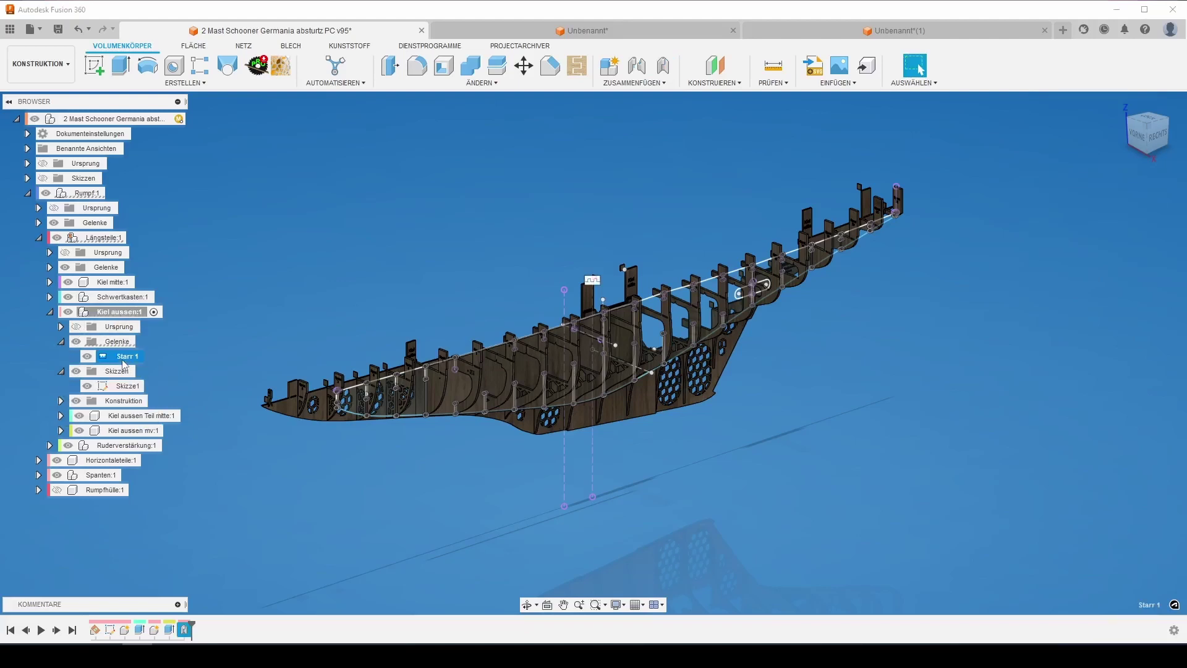
pyautogui.click(124, 357)
pyautogui.press('BackSpace')
pyautogui.write('Kiel aussen mitte Kiel aussn mv')
pyautogui.press('Return')
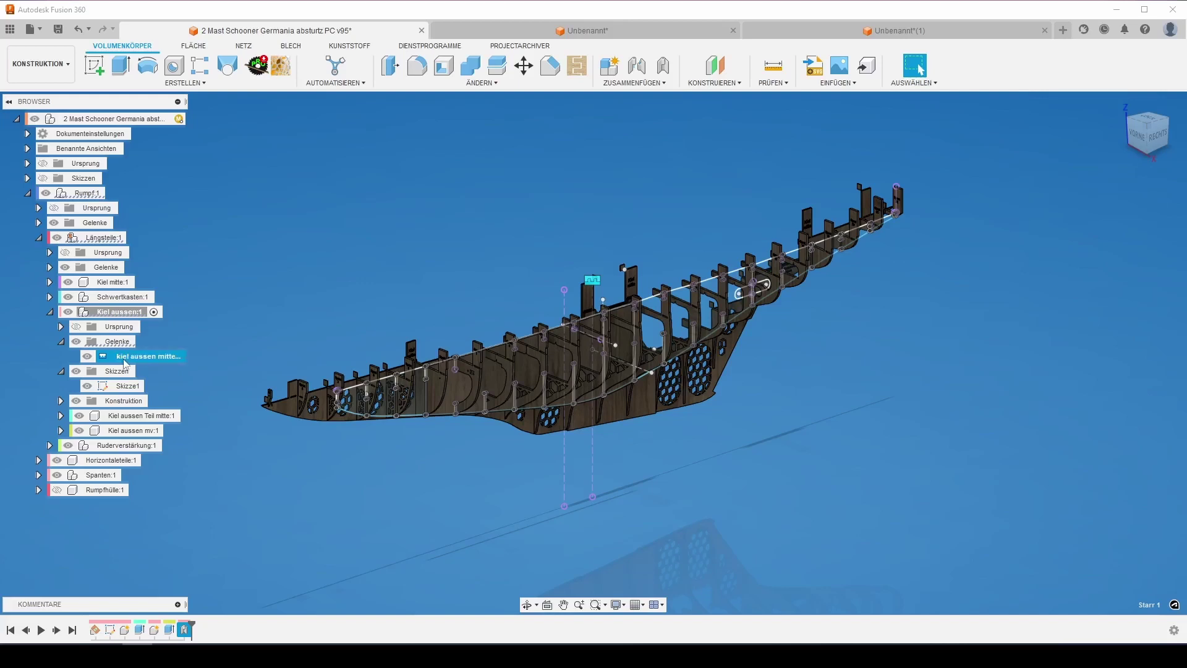
pyautogui.click(87, 356)
pyautogui.click(61, 341)
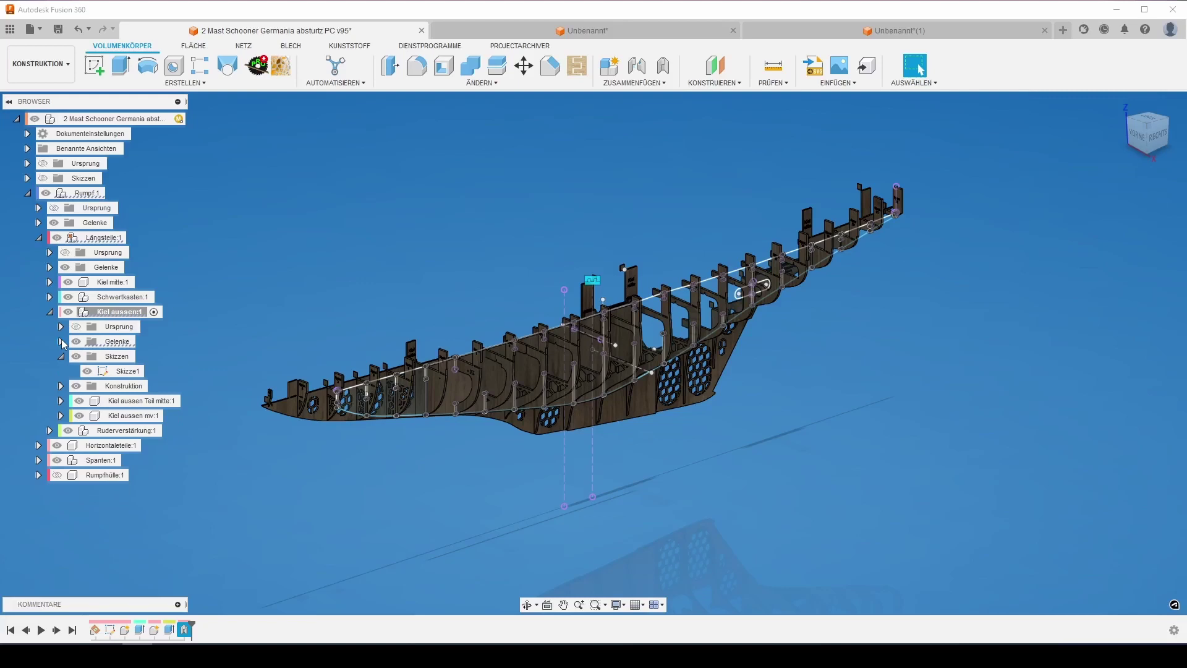
# Step: Extrude the foremost profile of Skizze1 by -Material4mm as a new component
pyautogui.click(121, 66)
pyautogui.write('-Material4mm')
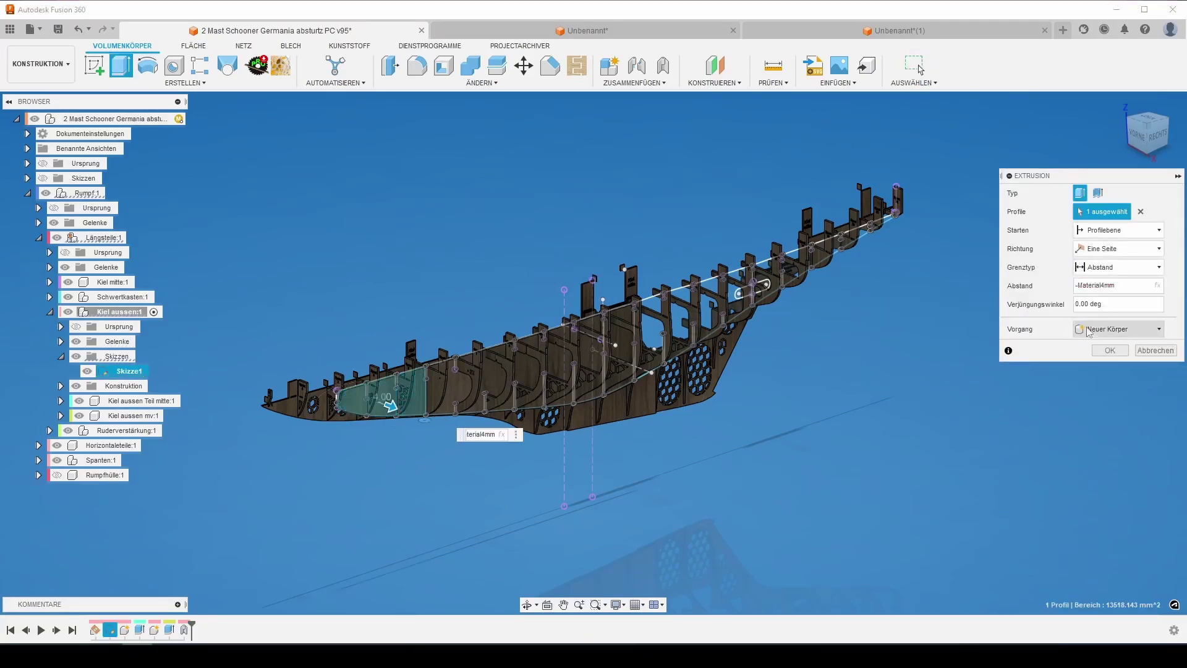
pyautogui.click(1119, 329)
pyautogui.click(1119, 400)
pyautogui.click(1116, 351)
# Step: Rename the foremost extruded component under Kiel aussen as Kiel aussen vorne
pyautogui.doubleClick(118, 430)
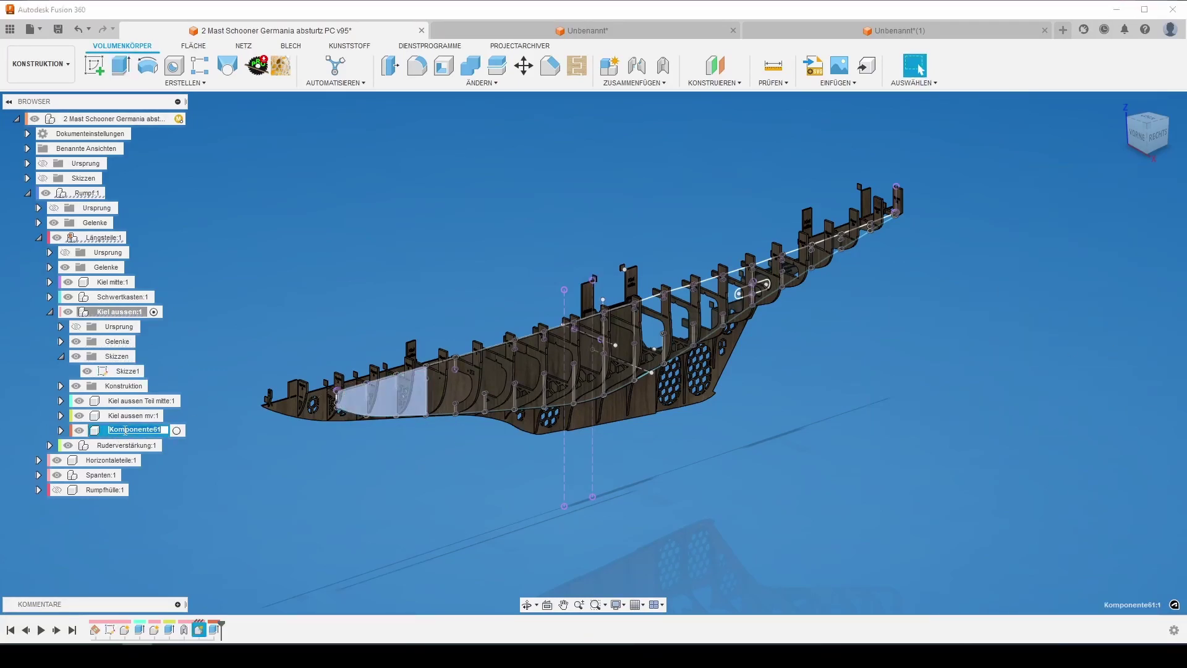
pyautogui.write('Kiel aussen vorne')
pyautogui.press('Return')
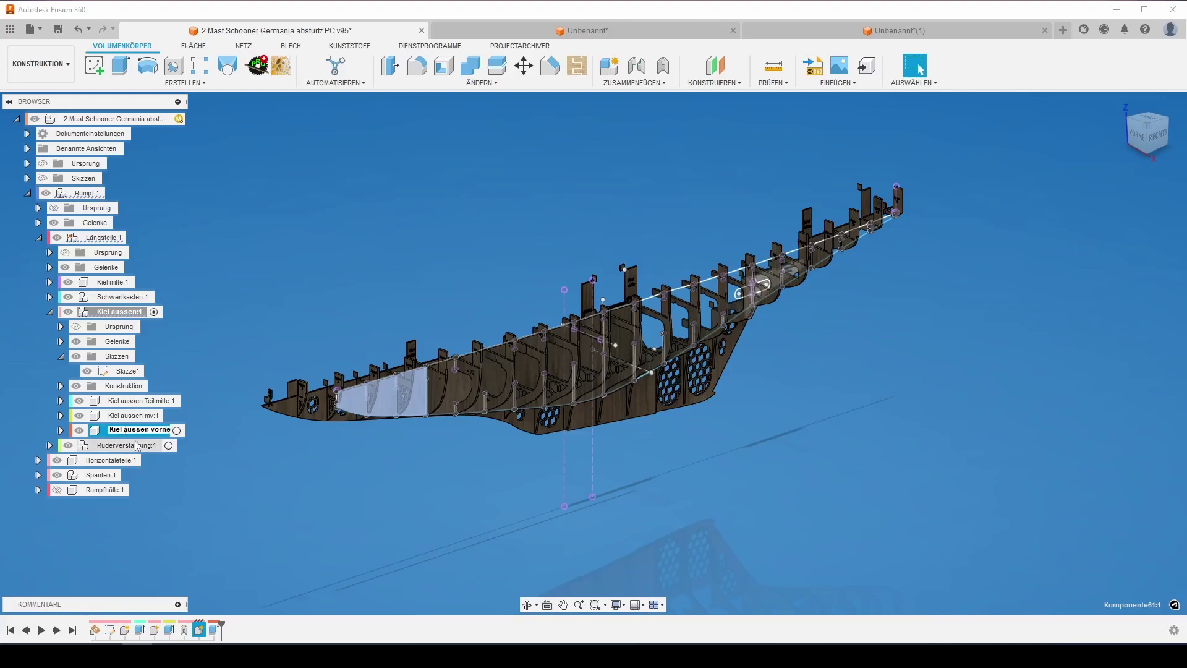
# Step: Extrude the Skizze1 profile just behind the middle keel part by -Material4mm as a new component
pyautogui.press('e')
pyautogui.click(685, 320)
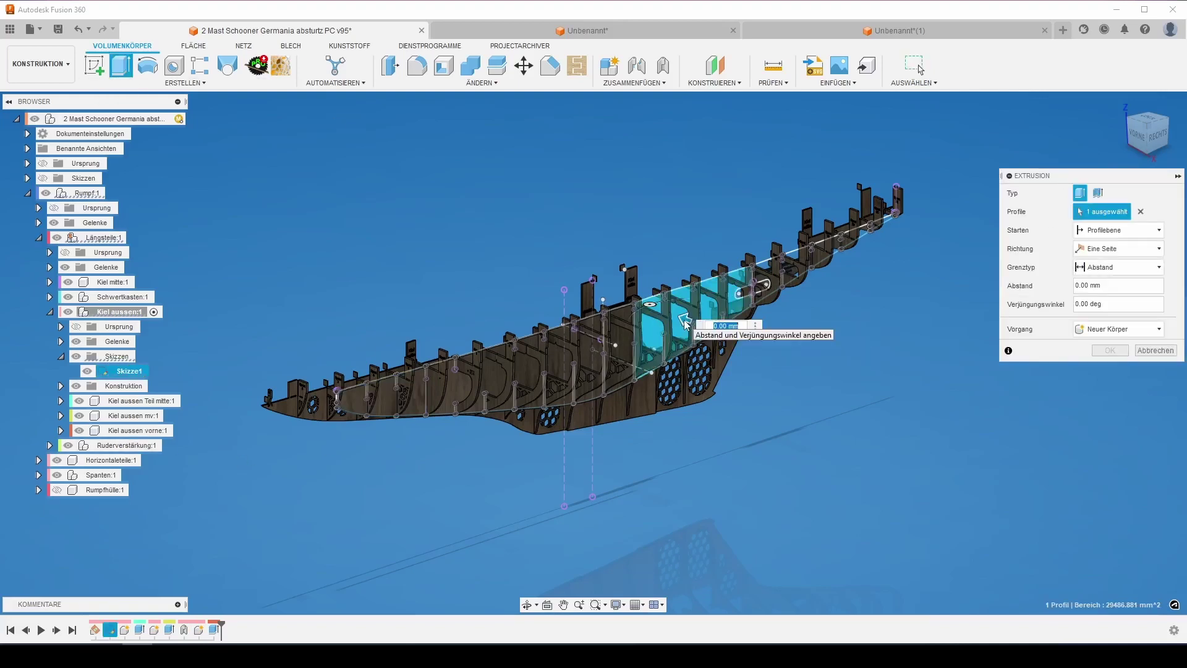
pyautogui.write('-Mat')
pyautogui.press('Return')
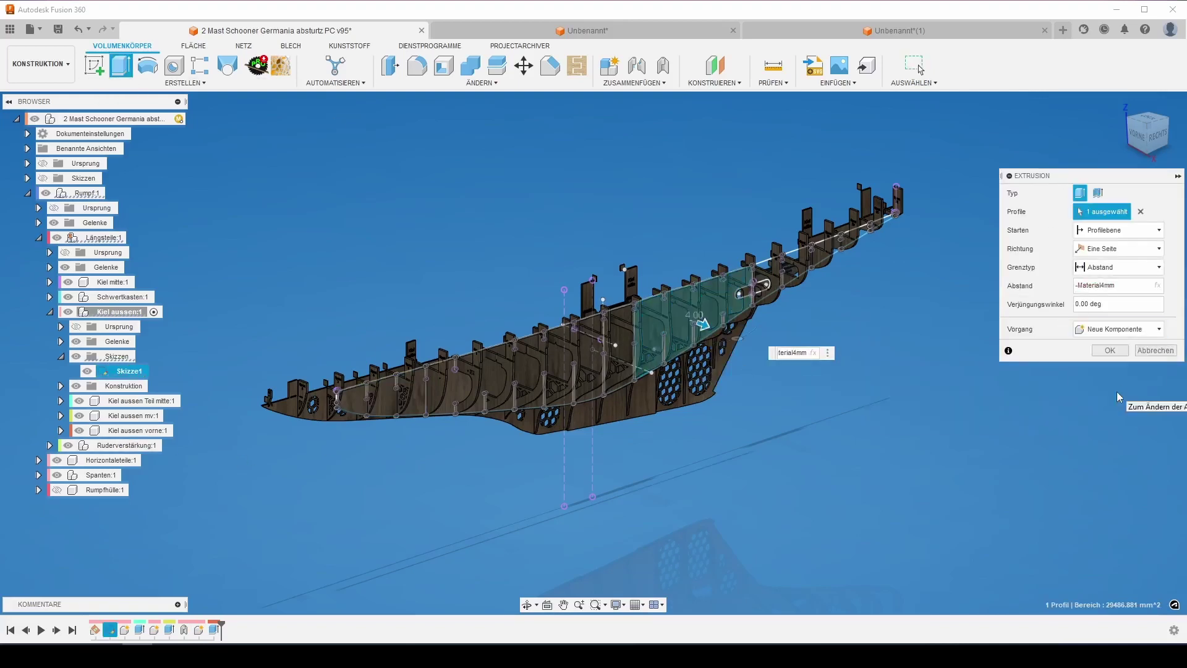
pyautogui.click(1116, 353)
# Step: Rename the newly extruded component under Kiel aussen as Kiel aussen mh
pyautogui.doubleClick(133, 445)
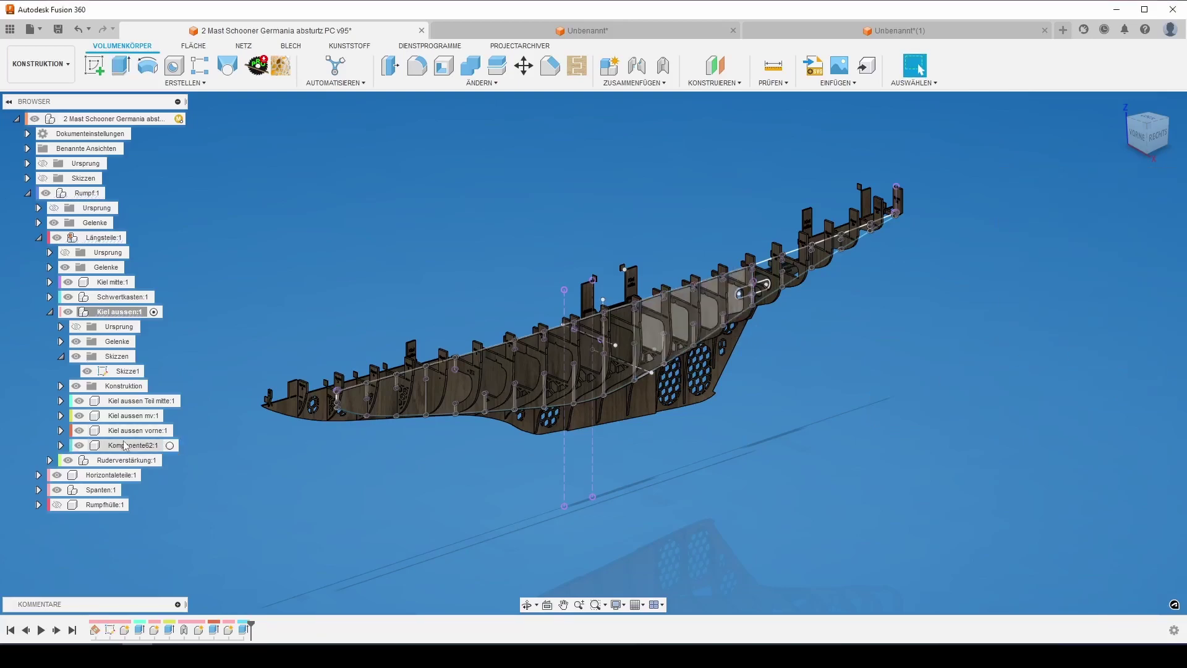
pyautogui.write('Kiel aussen ')
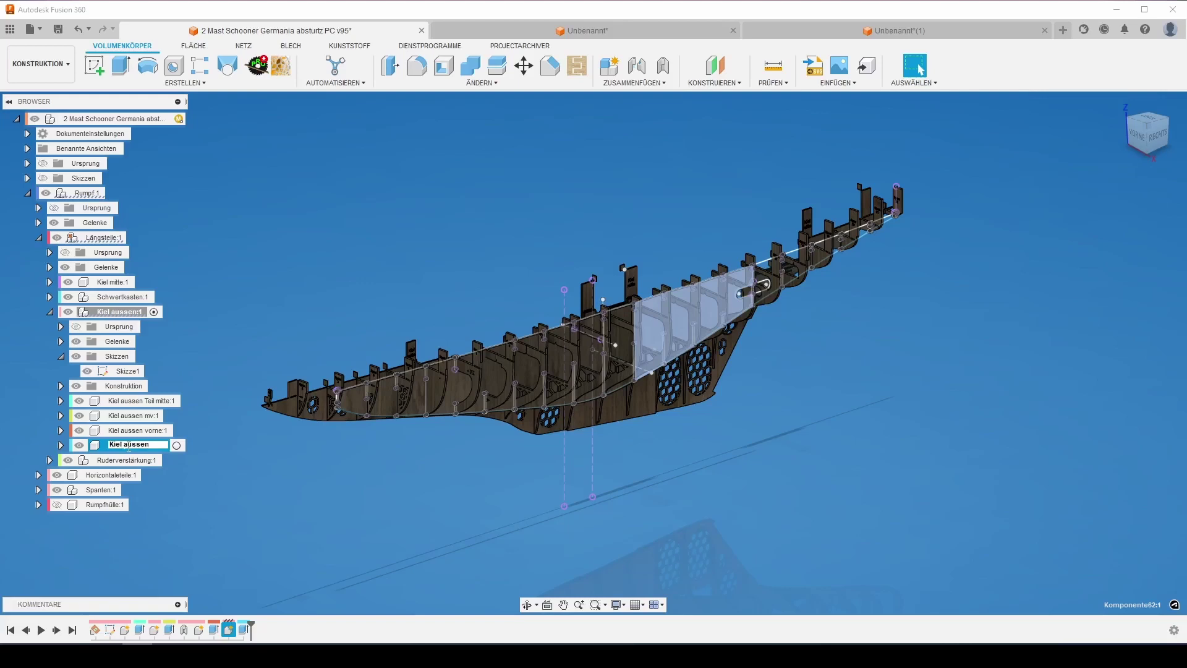
pyautogui.write('mh')
pyautogui.press('Return')
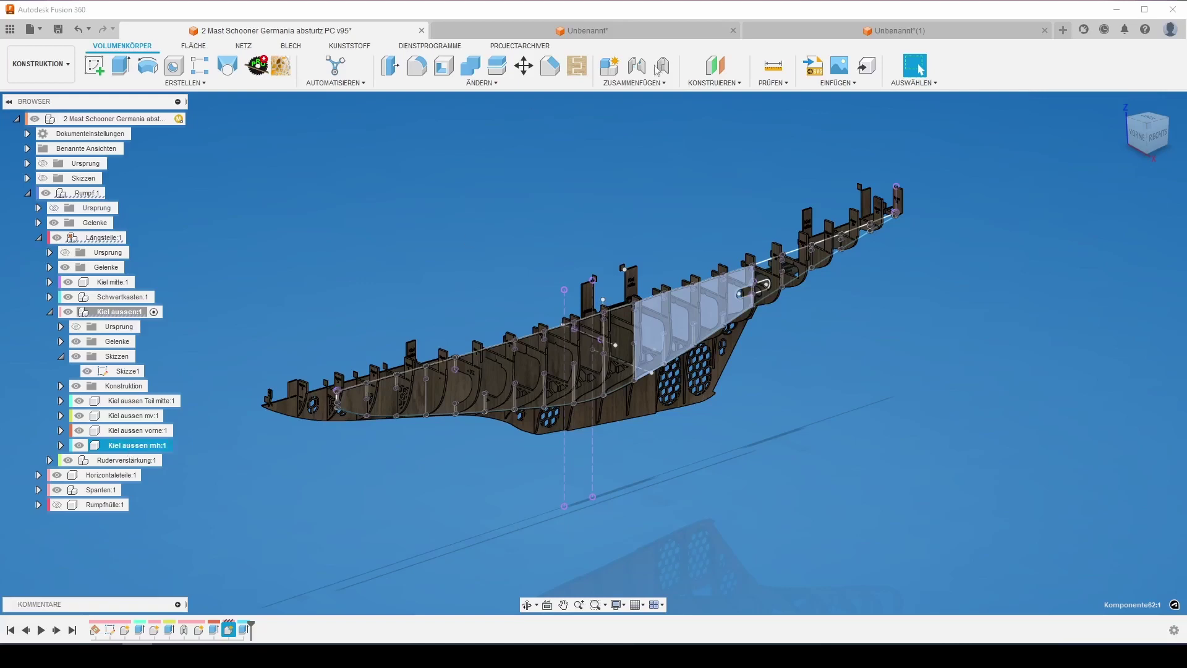
# Step: Create rigid as-built joints connecting Kiel aussen mh and Kiel aussen vorne to Kiel aussen Teil mitte
pyautogui.click(657, 68)
pyautogui.click(662, 65)
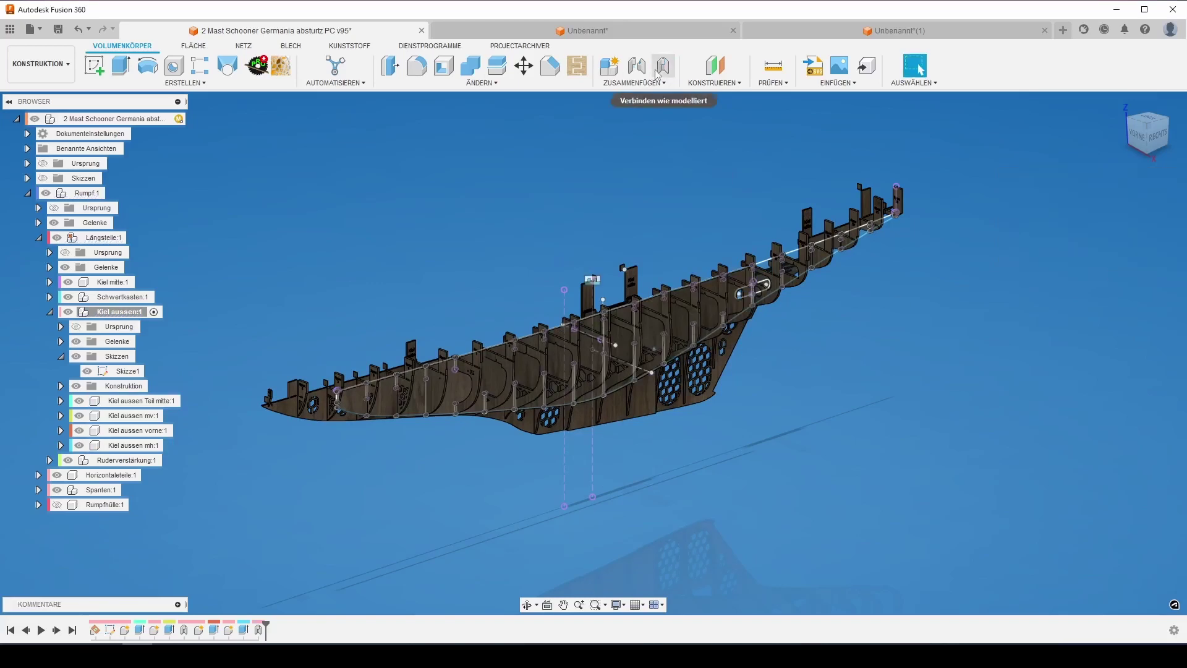
pyautogui.click(384, 402)
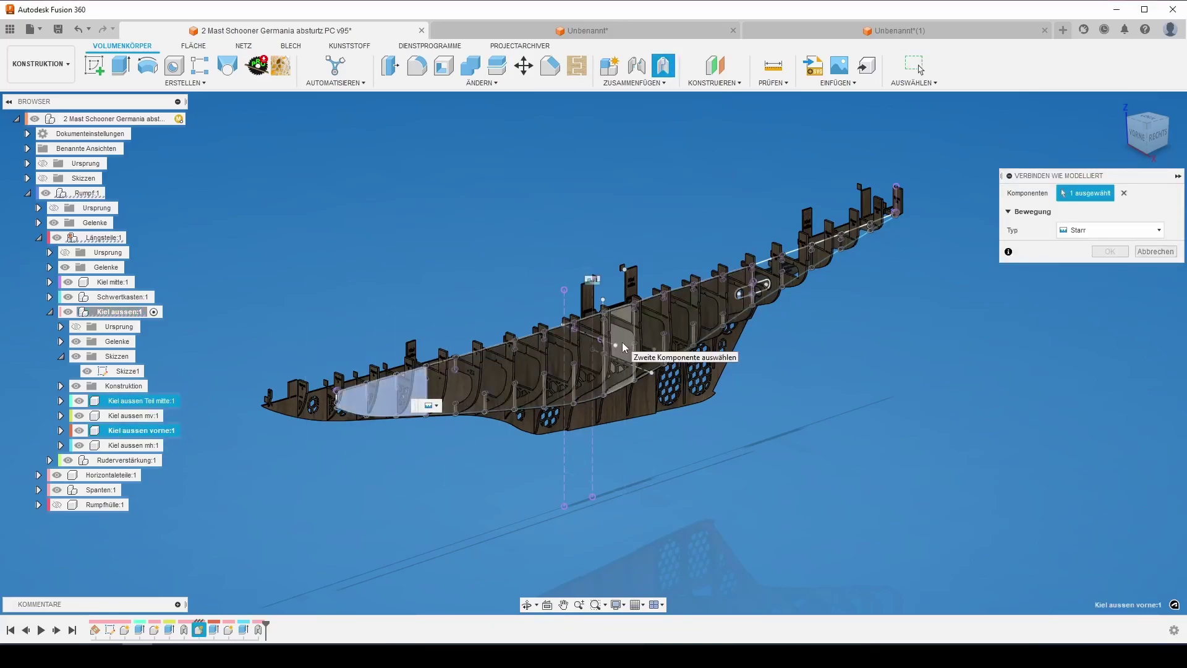
pyautogui.click(555, 366)
pyautogui.click(1110, 270)
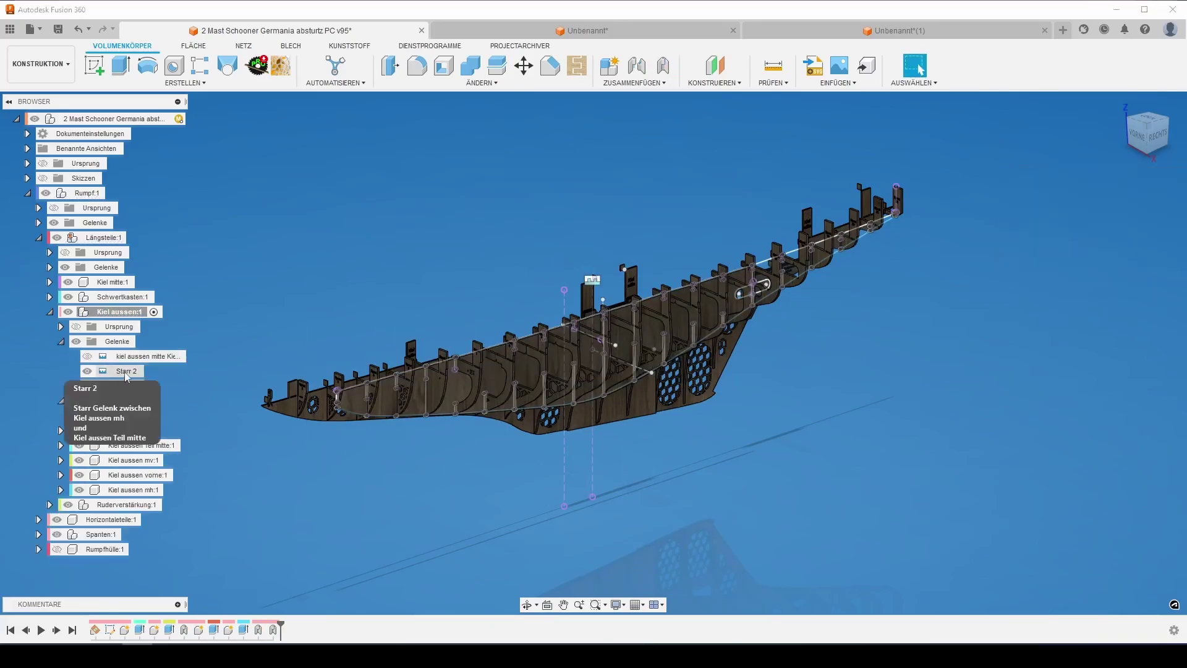
# Step: Rename the two new rigid joints inside Kiel aussen as Kiel aussen mitte mh and Kiel ausen vorne
pyautogui.write('Kiel aussen mi')
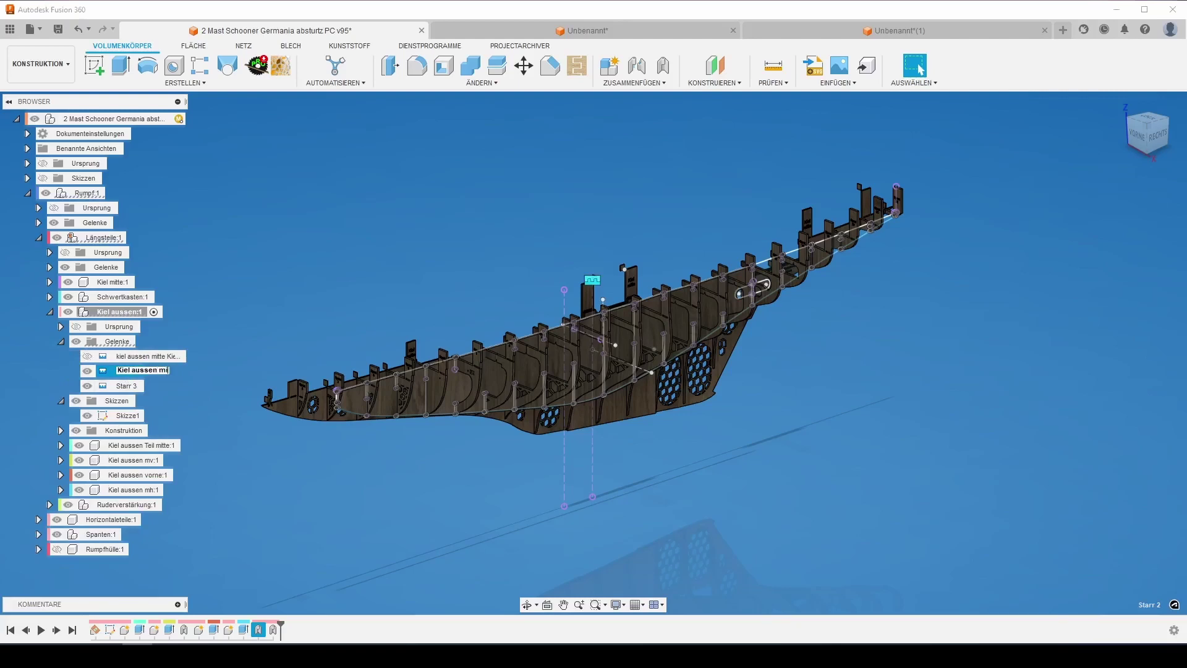
pyautogui.write('tte mh')
pyautogui.press('Return')
pyautogui.doubleClick(124, 386)
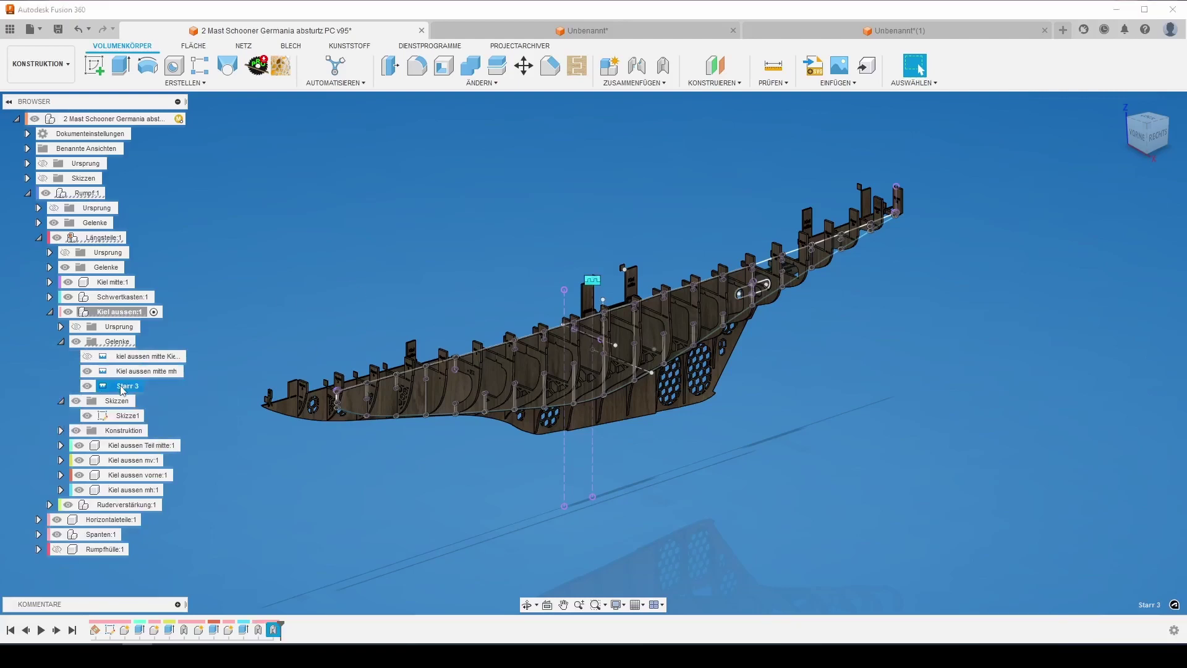
pyautogui.write('Kiel ausen vorne')
pyautogui.press('Return')
# Step: Extrude the rearmost profile of Skizze1 by -Material4mm as a new component
pyautogui.press('e')
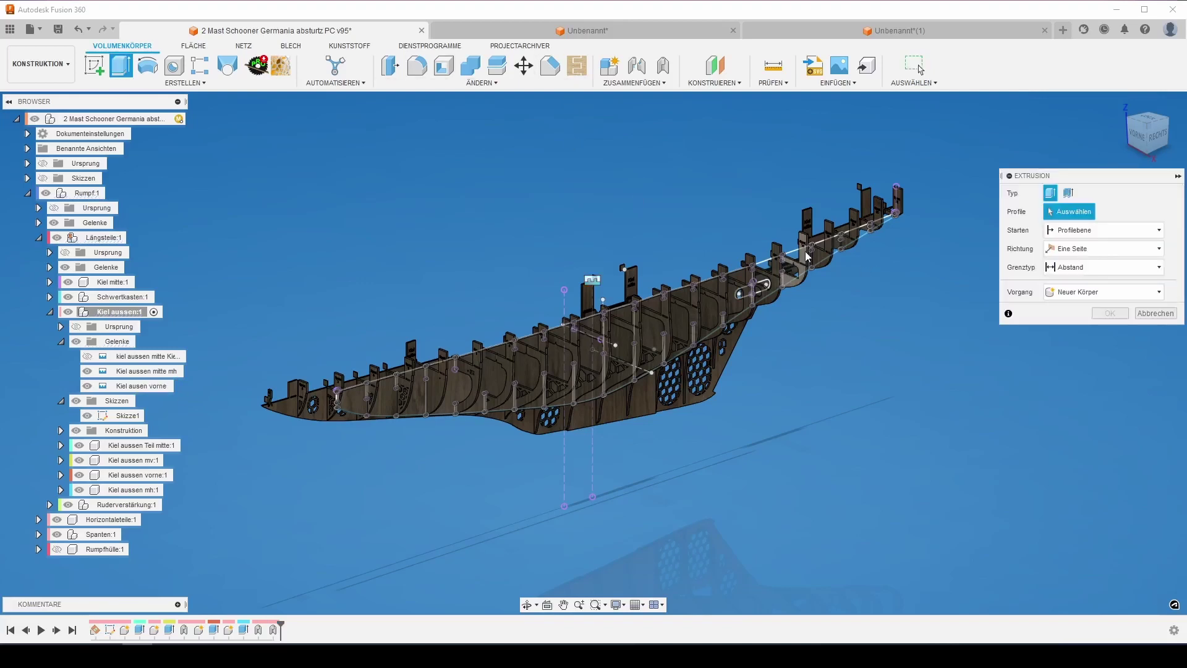
pyautogui.click(792, 277)
pyautogui.write('-Material4mm')
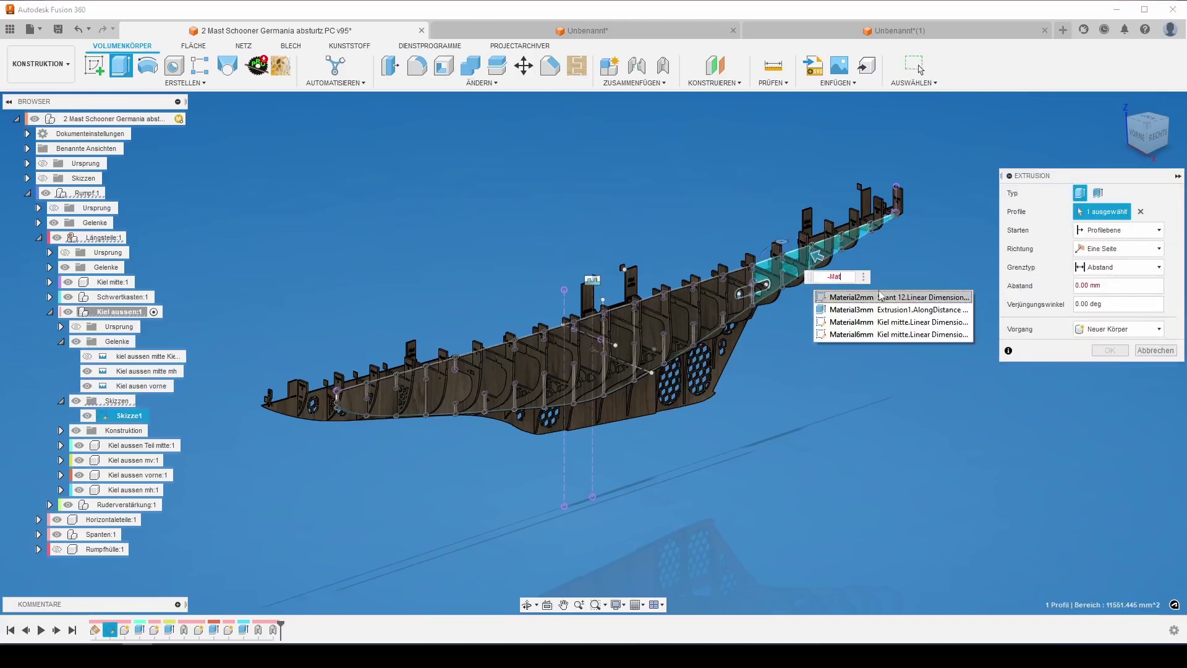
pyautogui.click(1119, 329)
pyautogui.click(1113, 393)
pyautogui.click(1110, 349)
# Step: Rename the rearmost extruded component under Kiel aussen as Kiel aussen hinten
pyautogui.doubleClick(128, 504)
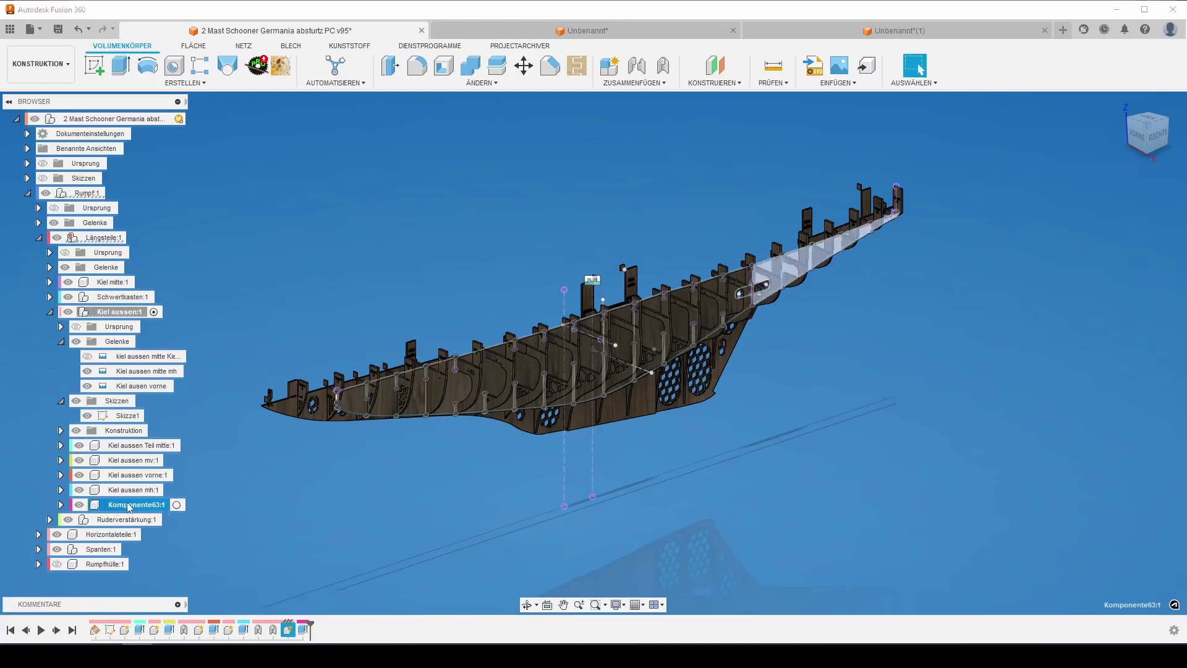
pyautogui.write('Kiel aussen hinten')
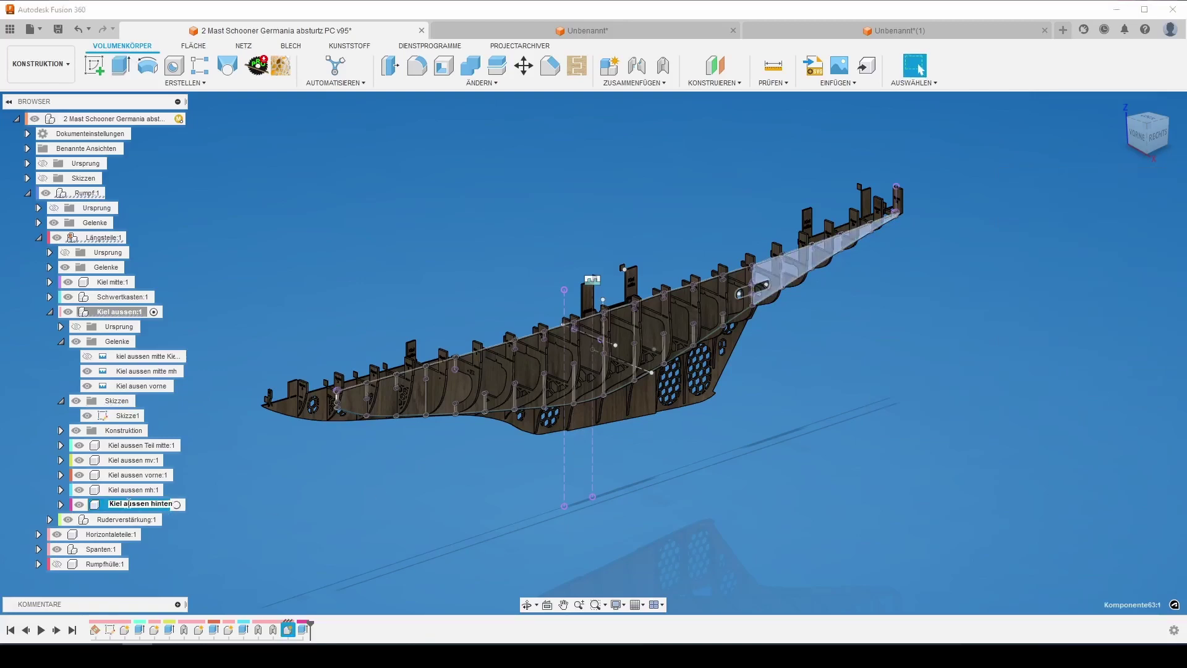
pyautogui.press('Return')
# Step: Create a rigid as-built joint between Kiel aussen hinten and the adjoining part Kiel aussen mh
pyautogui.click(662, 65)
pyautogui.click(682, 326)
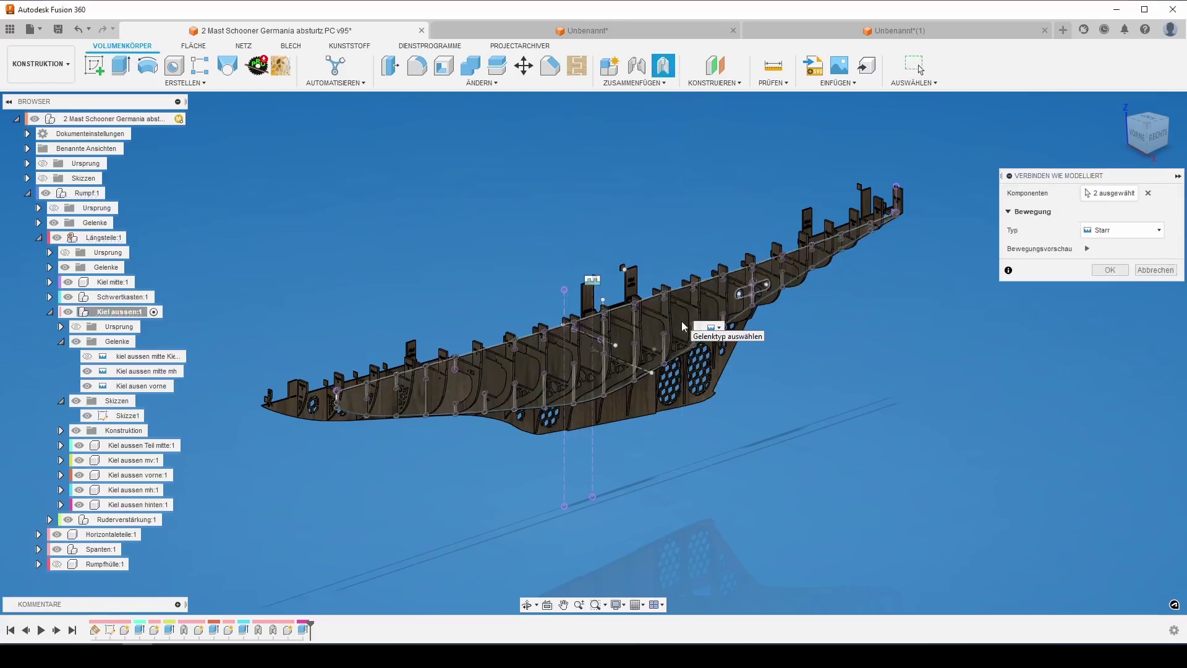
pyautogui.click(1107, 270)
# Step: Rename the rear part's rigid joint as Kiel aussen hinten and hide Skizze1 inside Kiel aussen
pyautogui.doubleClick(126, 400)
pyautogui.write('Kiel')
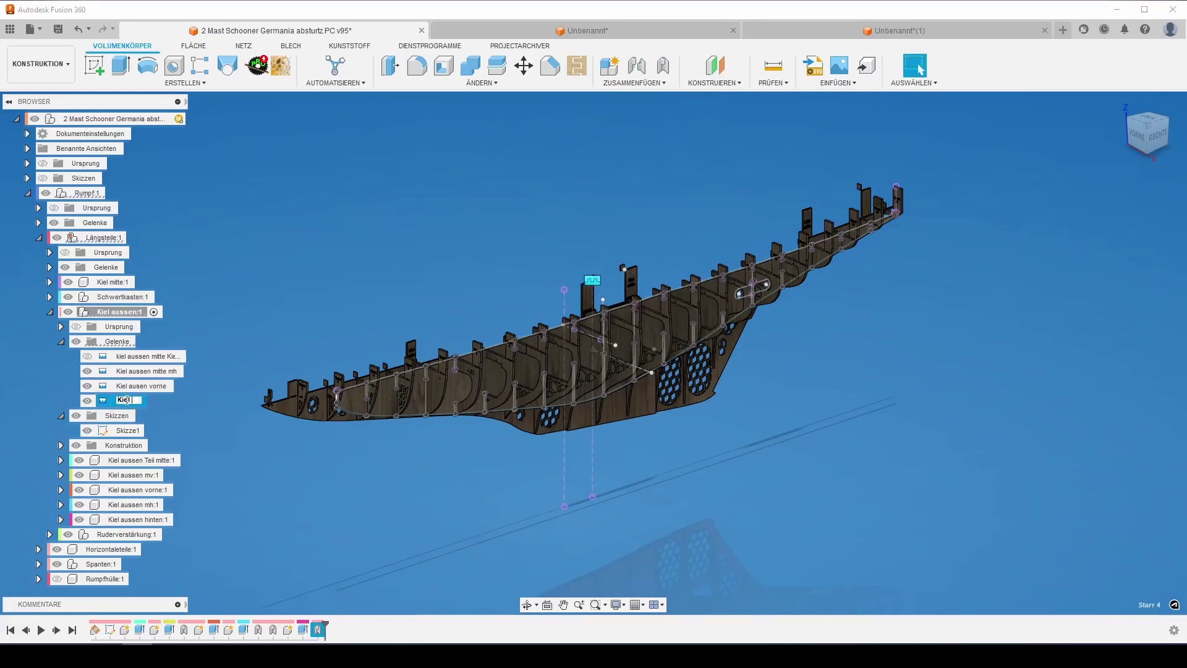
pyautogui.write(' aussen hinten')
pyautogui.press('Return')
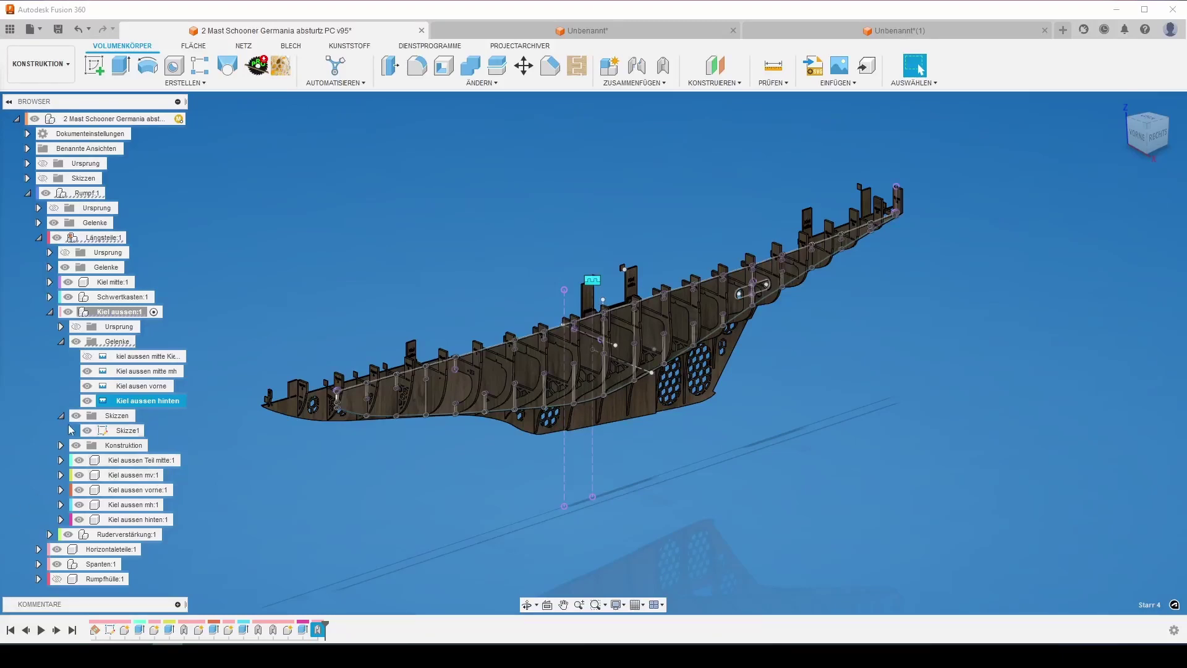
pyautogui.click(88, 431)
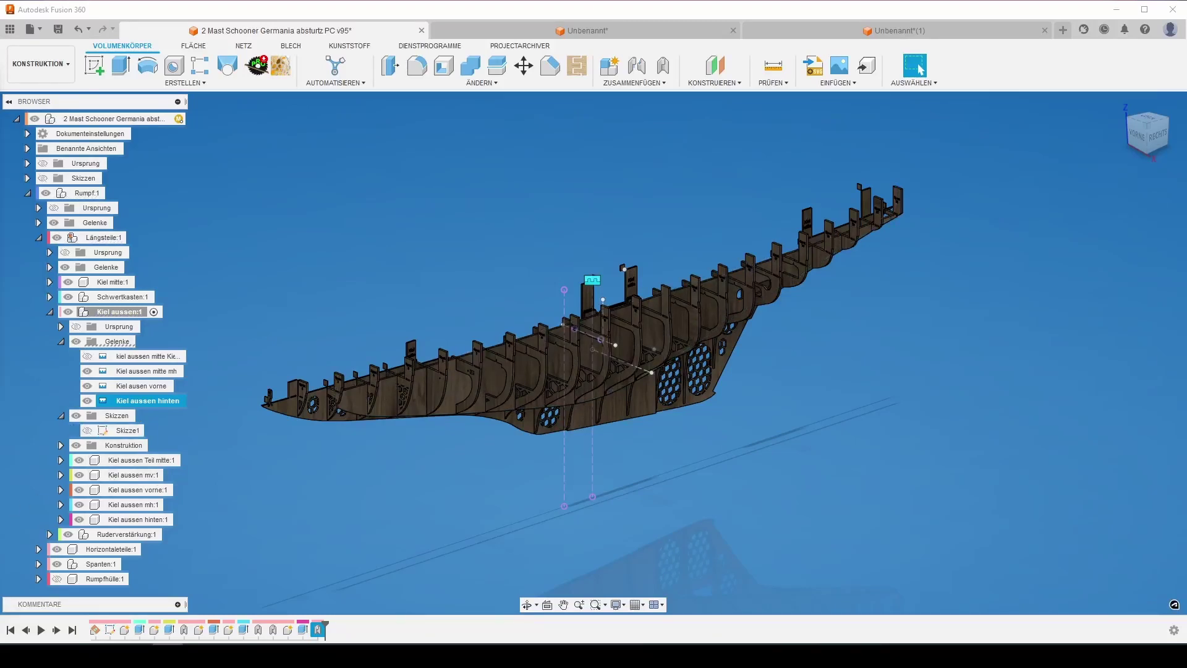